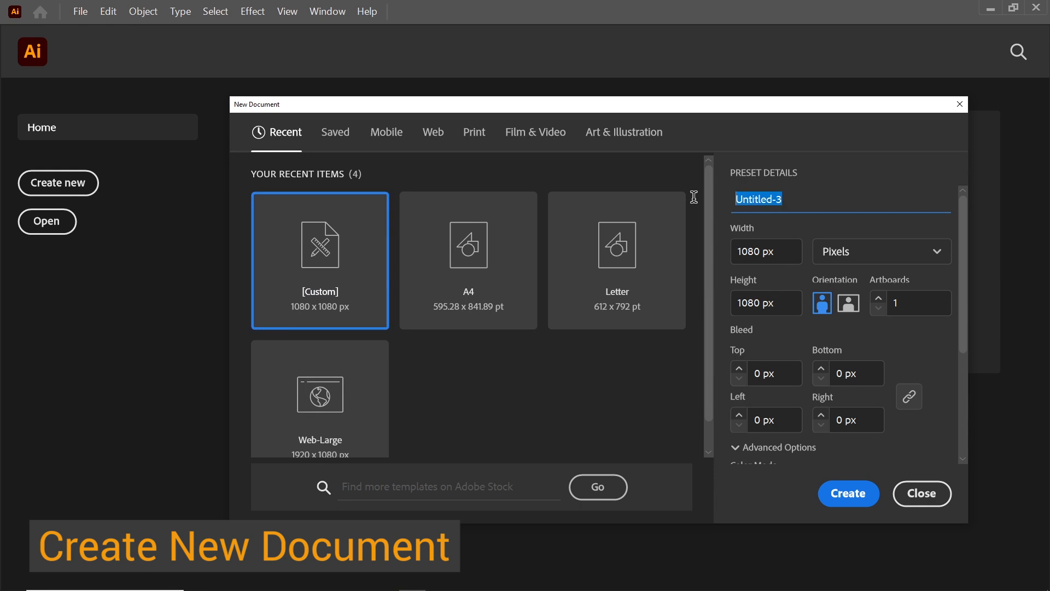
Create a new 1080 × 1080 px document named Logo
{"action": "type", "text": "Logo"}
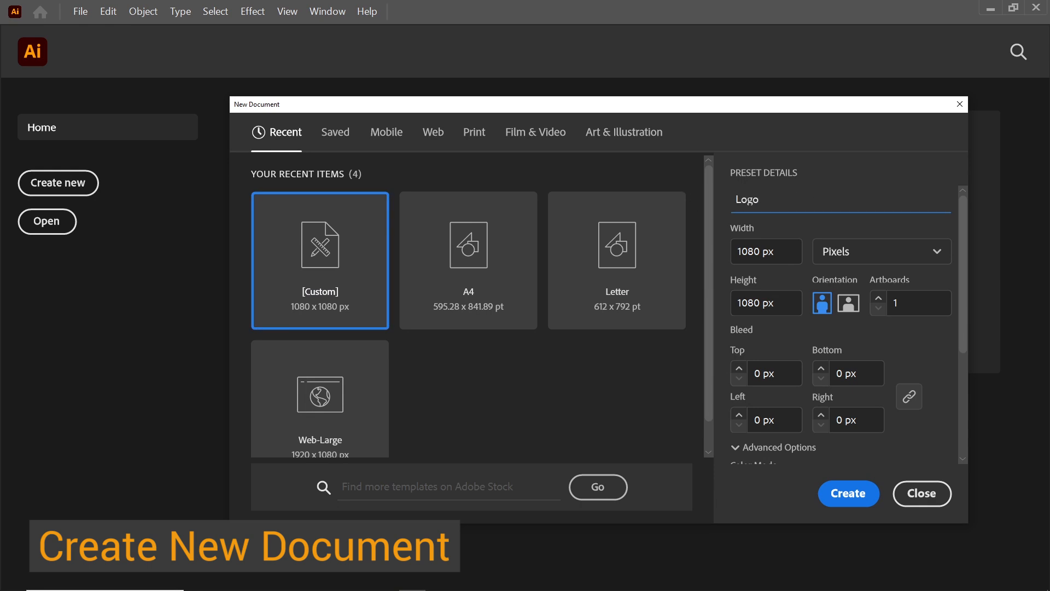
{"action": "left_click", "coordinate": [852, 495]}
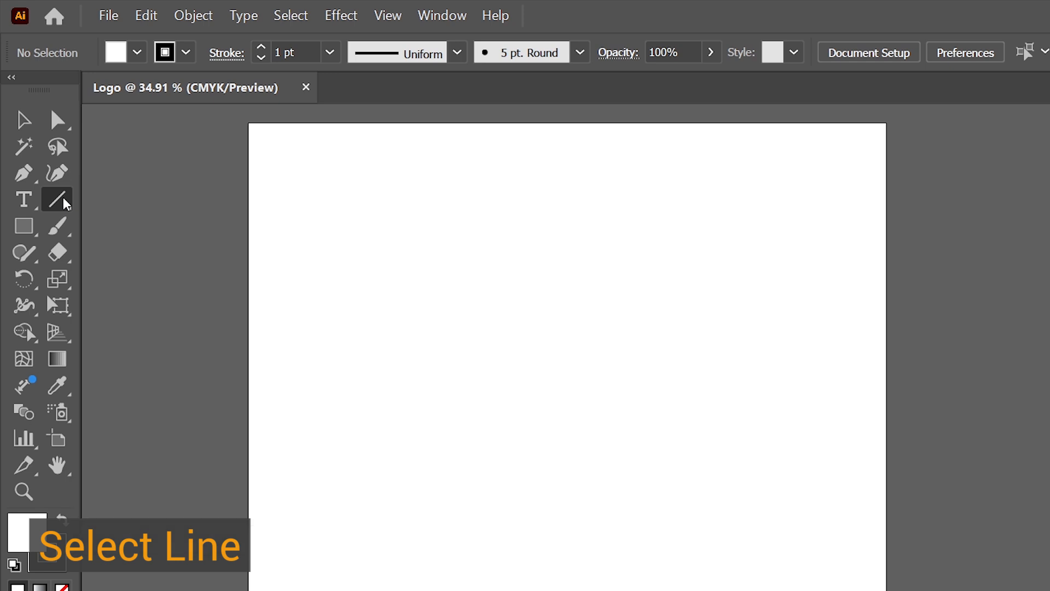
Choose the Line Segment tool and set the fill to none
{"action": "left_click", "coordinate": [48, 147]}
{"action": "left_click", "coordinate": [137, 53]}
{"action": "left_click", "coordinate": [17, 90]}
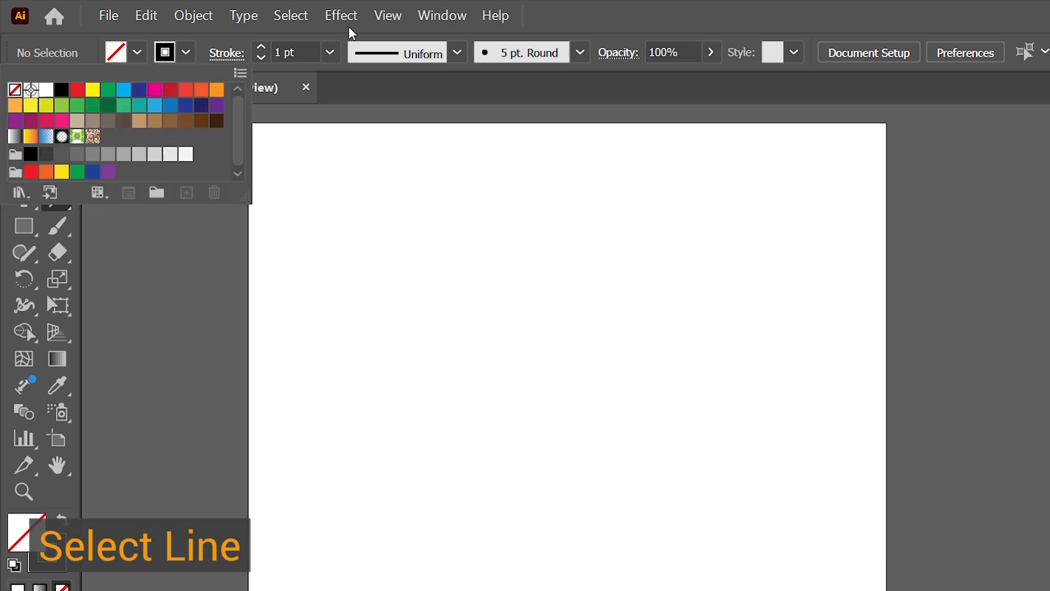
{"action": "left_click", "coordinate": [580, 7]}
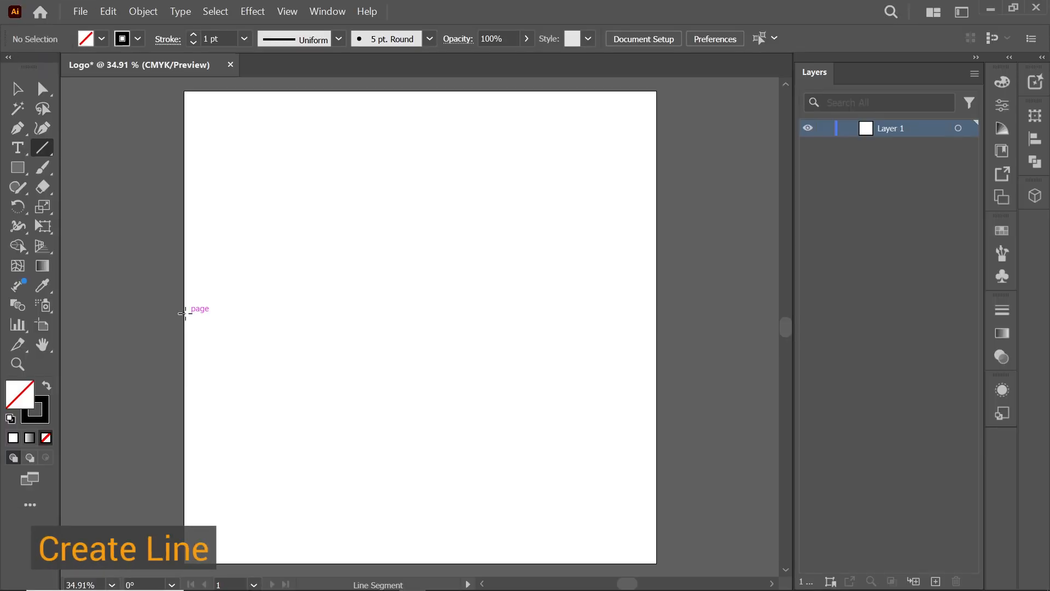
Draw a horizontal line across the full width of the artboard
{"action": "left_click_drag", "start_coordinate": [184, 313], "coordinate": [654, 323]}
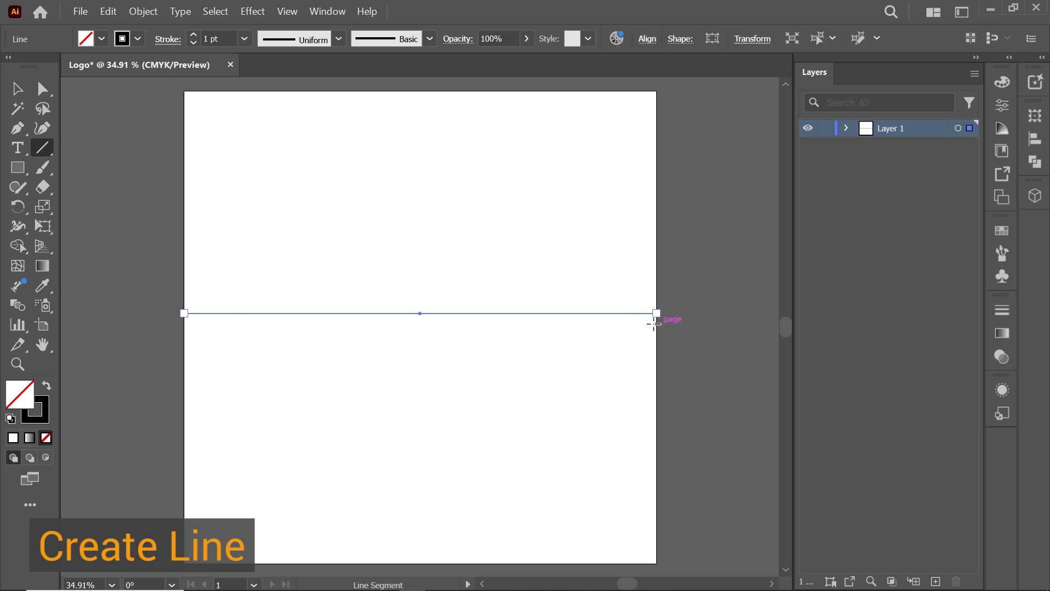
{"action": "key", "text": "v"}
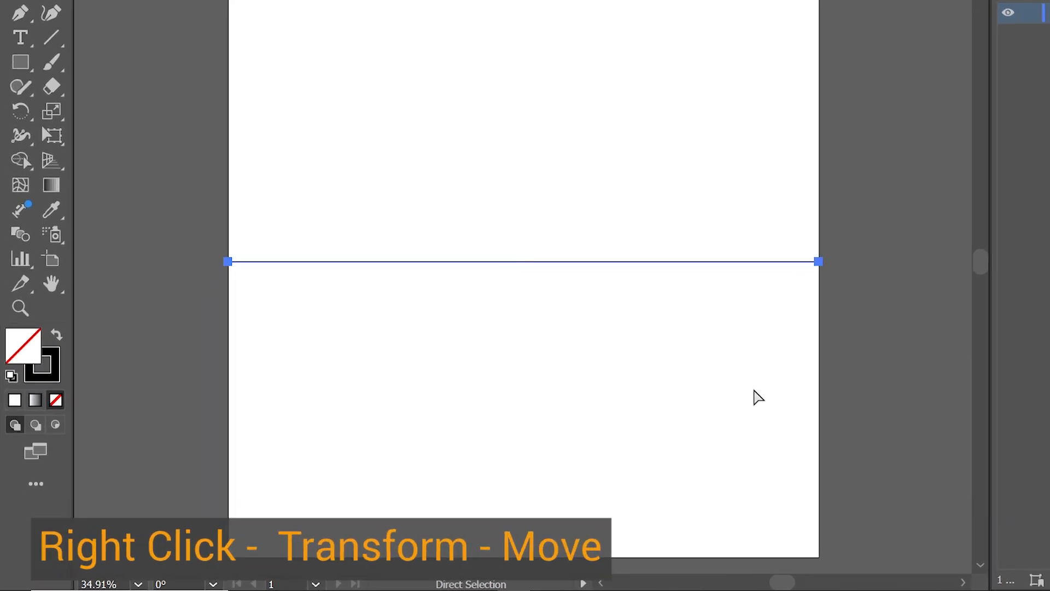
{"action": "left_click", "coordinate": [639, 361]}
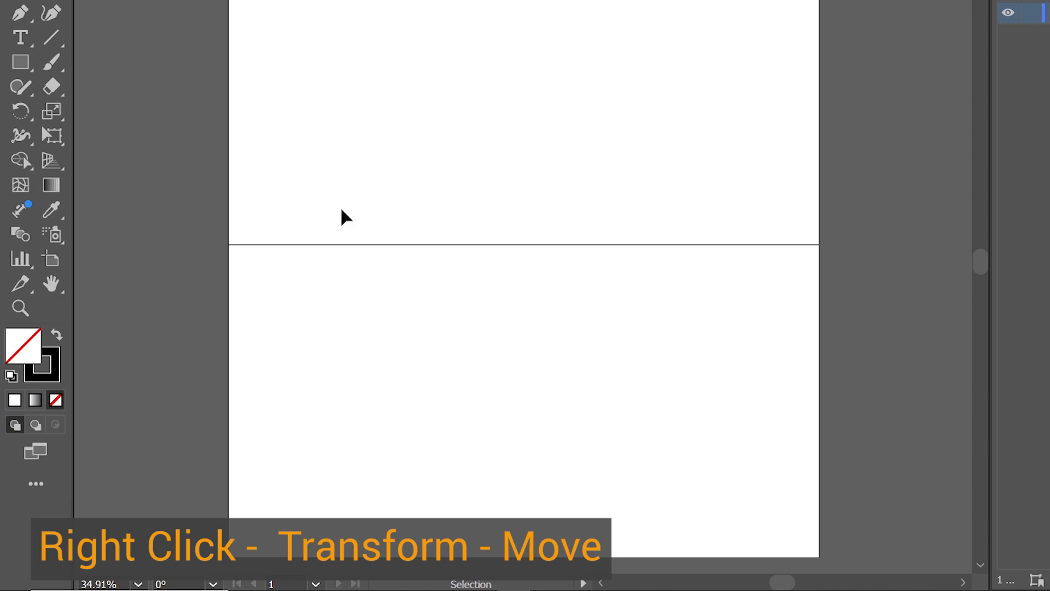
Copy the line with Move, 0 px horizontal and 75 px vertical
{"action": "left_click", "coordinate": [374, 245]}
{"action": "right_click", "coordinate": [374, 246]}
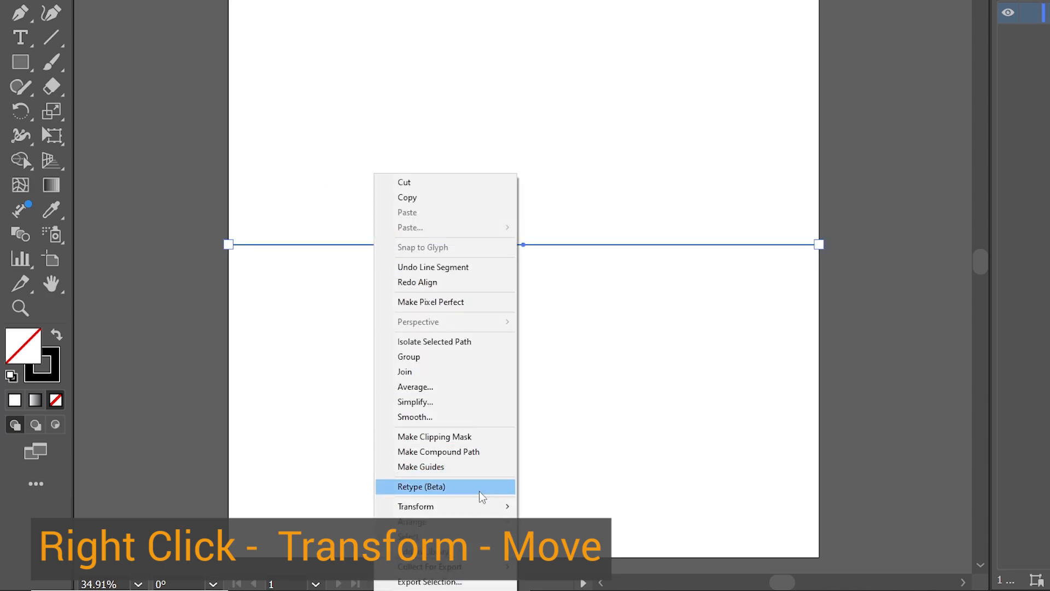
{"action": "mouse_move", "coordinate": [485, 508]}
{"action": "left_click", "coordinate": [563, 406]}
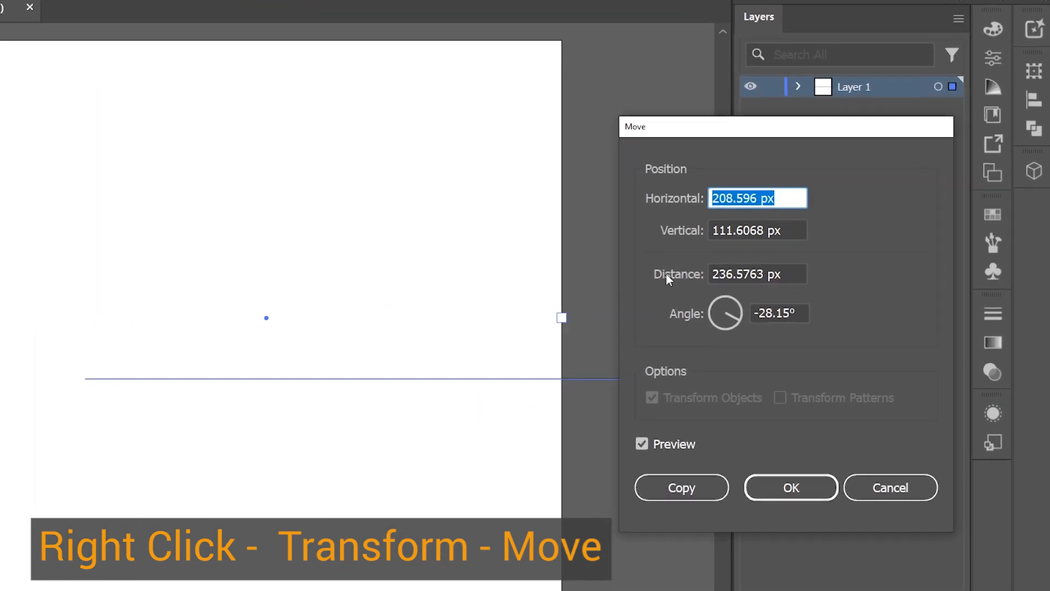
{"action": "type", "text": "0"}
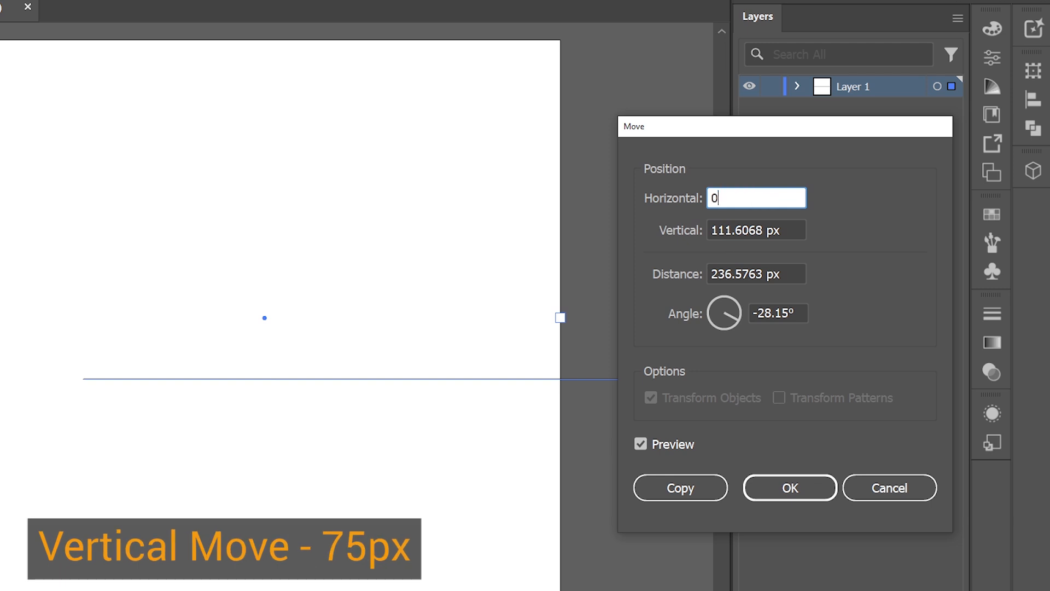
{"action": "left_click_drag", "start_coordinate": [792, 230], "coordinate": [702, 230]}
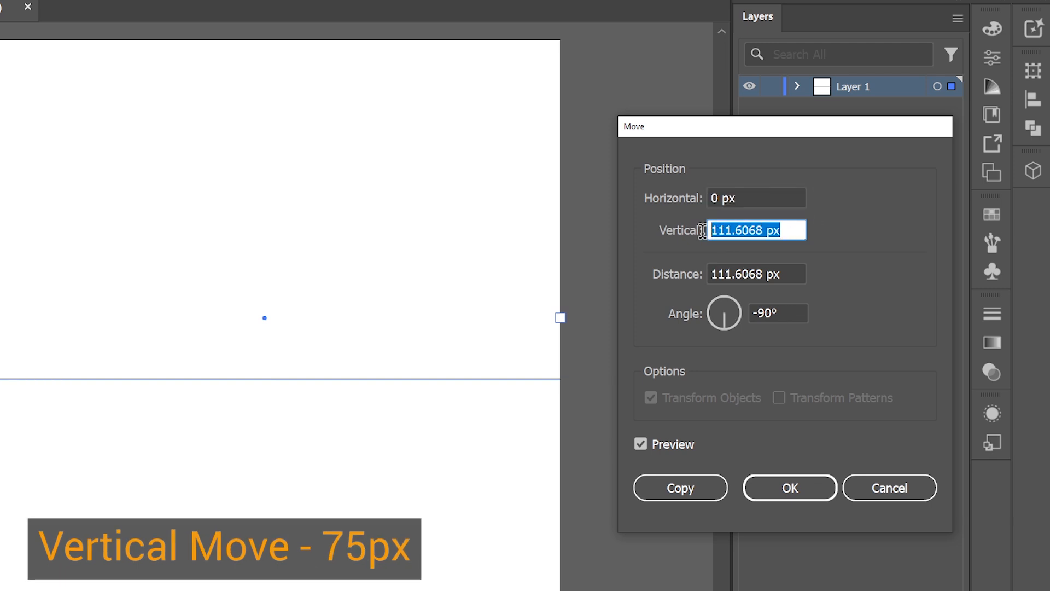
{"action": "type", "text": "75"}
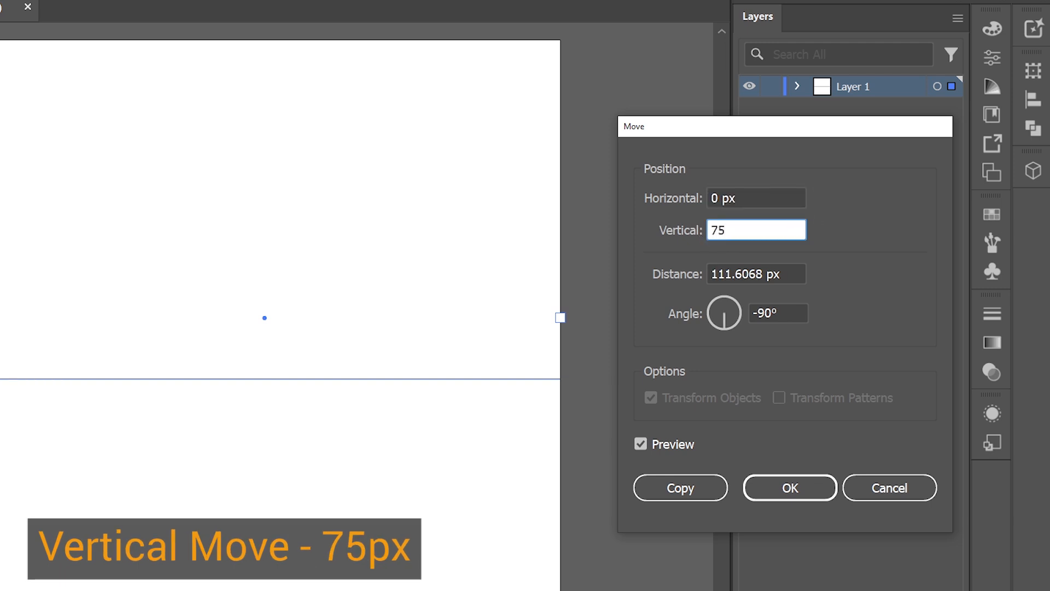
{"action": "double_click", "coordinate": [638, 448]}
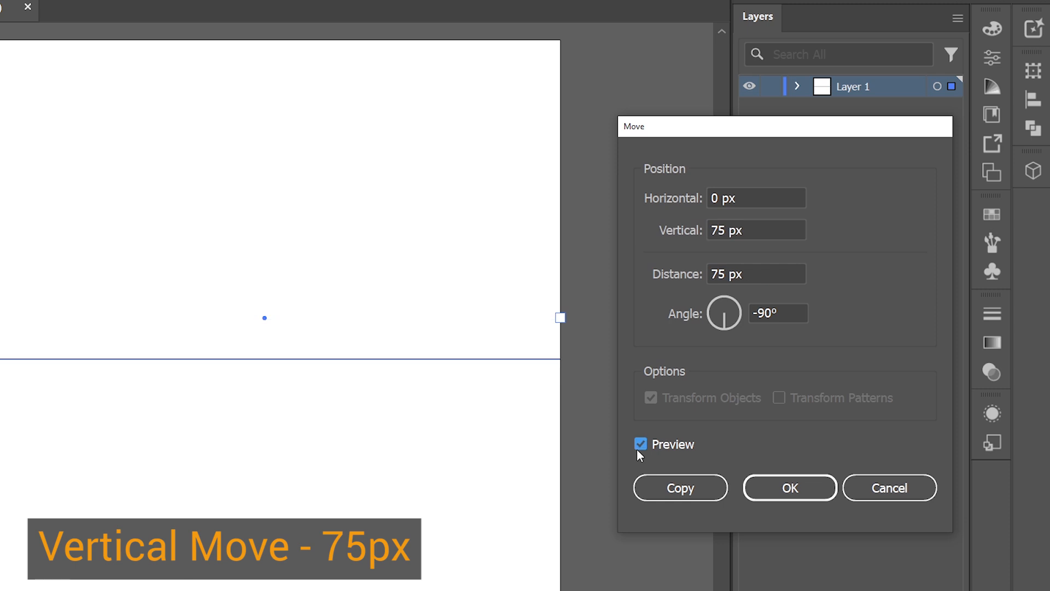
{"action": "left_click", "coordinate": [674, 480]}
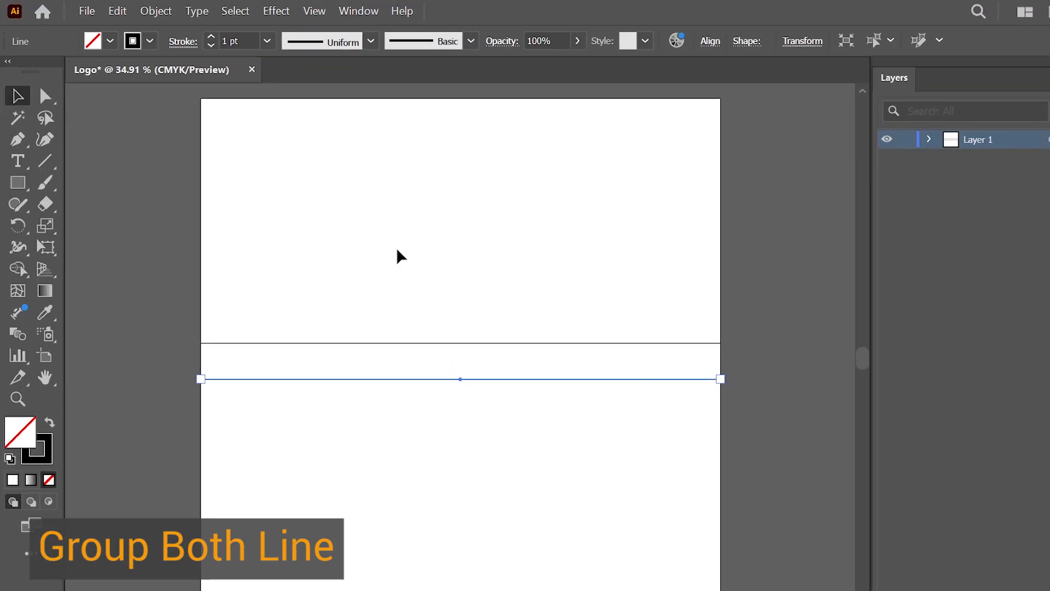
Select both lines and group them
{"action": "left_click_drag", "start_coordinate": [166, 214], "coordinate": [311, 330]}
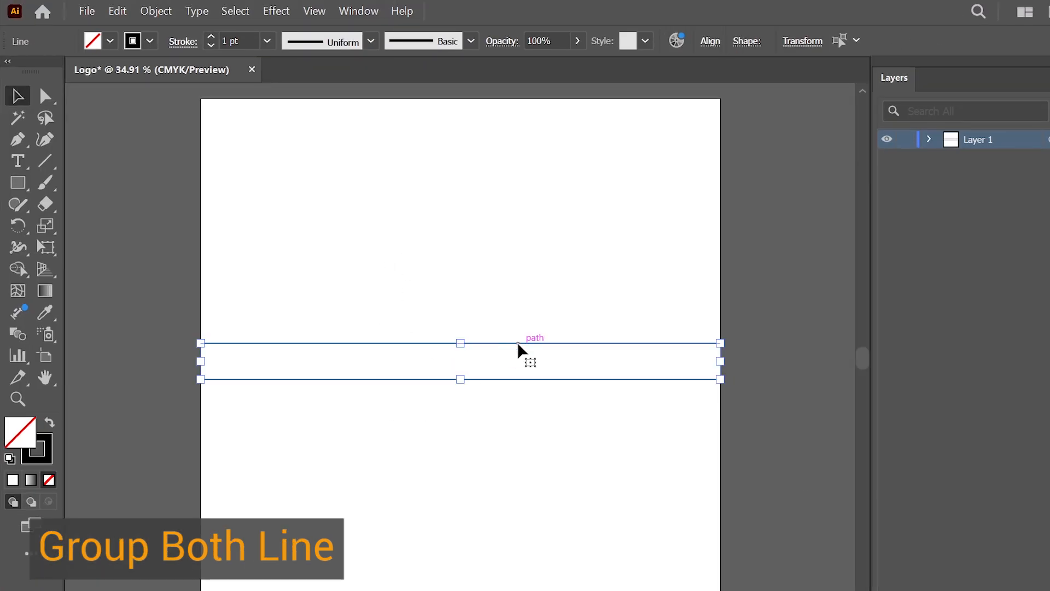
{"action": "right_click", "coordinate": [518, 343]}
{"action": "left_click", "coordinate": [551, 137]}
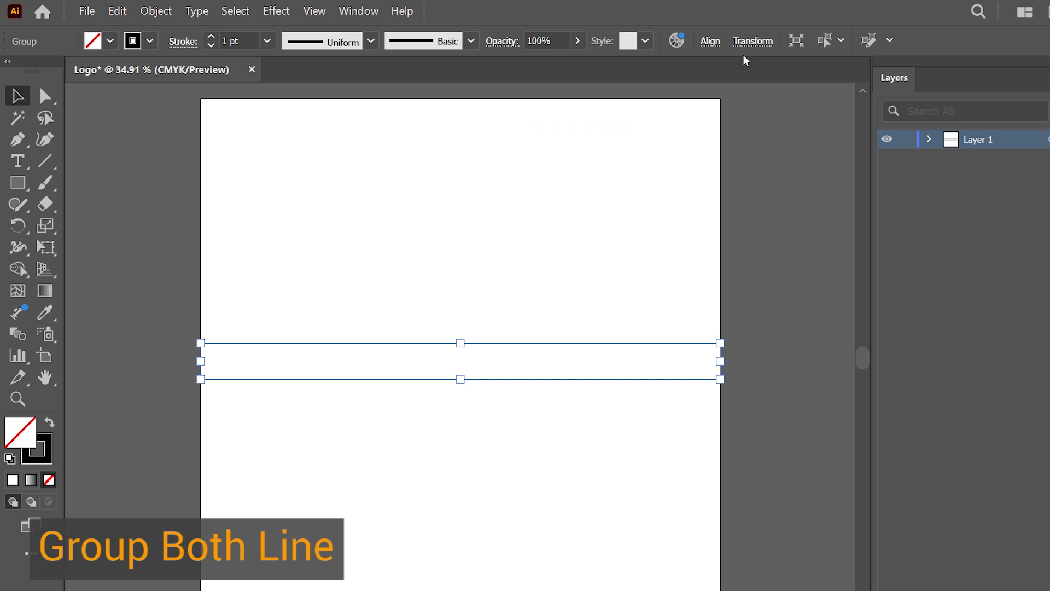
Align the line pair to the artboard's vertical center
{"action": "left_click", "coordinate": [711, 42]}
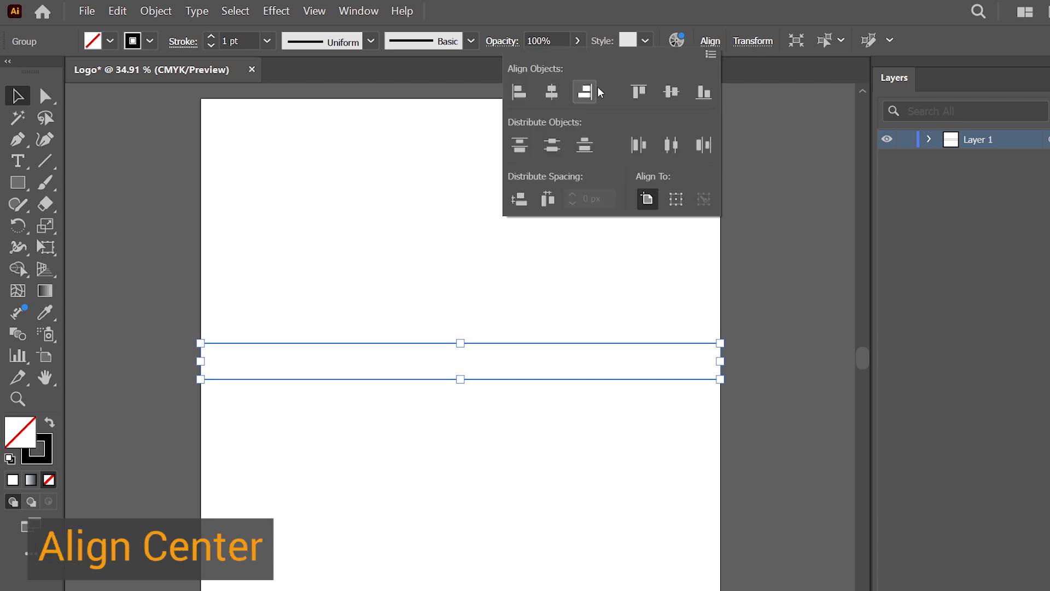
{"action": "left_click", "coordinate": [681, 96]}
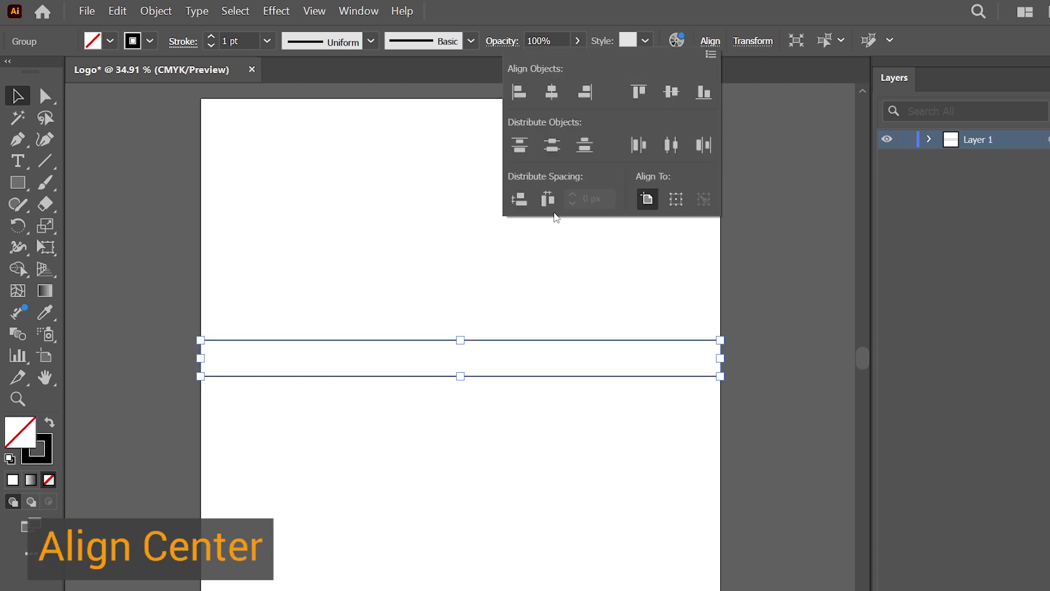
{"action": "left_click", "coordinate": [475, 267]}
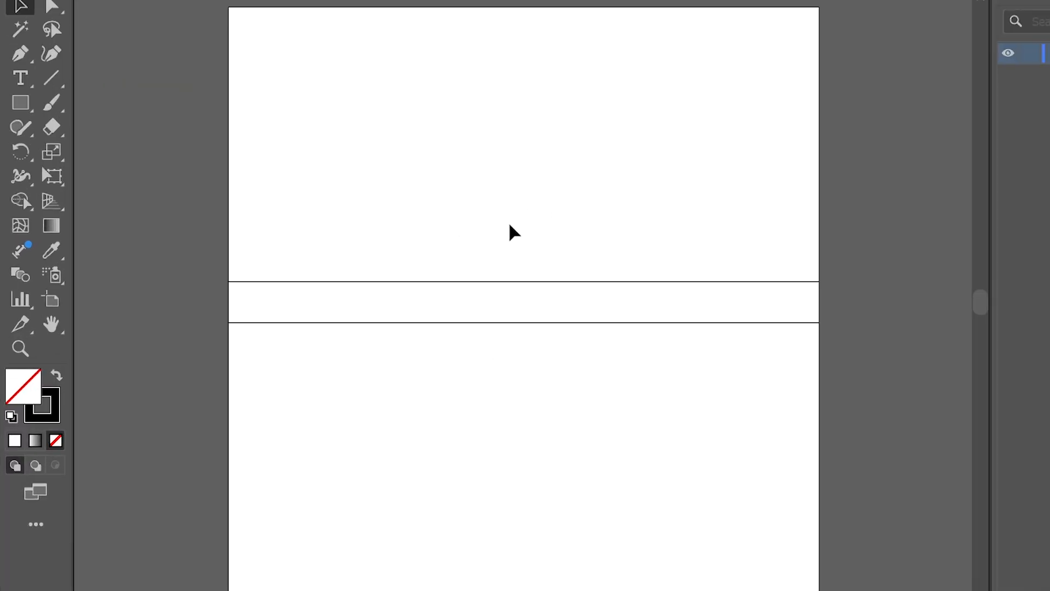
Copy the line pair downward with Move, 0 px horizontal and 275 px vertical
{"action": "left_click_drag", "start_coordinate": [448, 293], "coordinate": [480, 412]}
{"action": "right_click", "coordinate": [559, 281]}
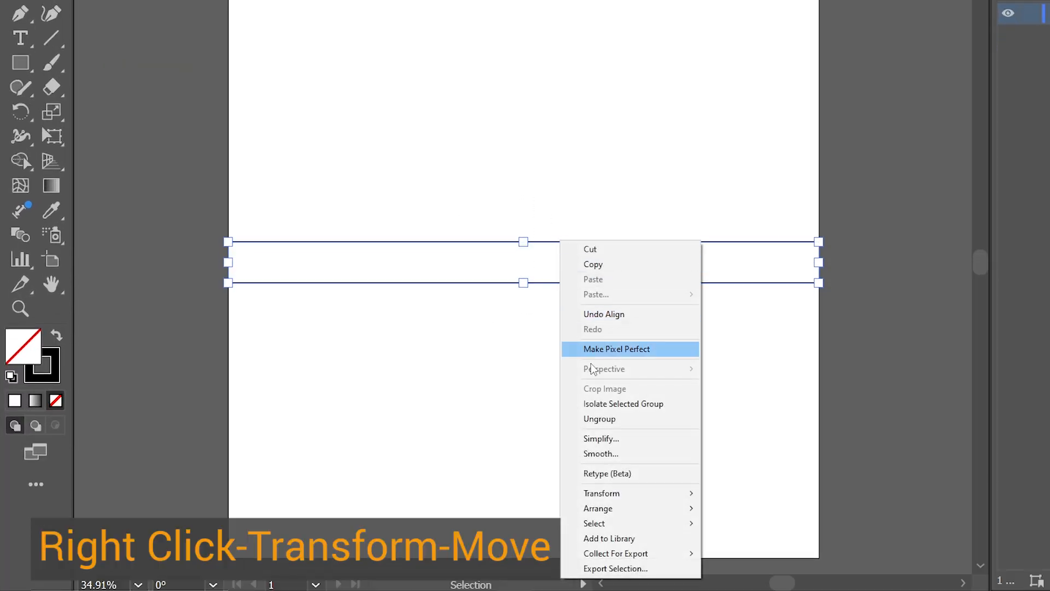
{"action": "mouse_move", "coordinate": [618, 493]}
{"action": "left_click", "coordinate": [767, 402]}
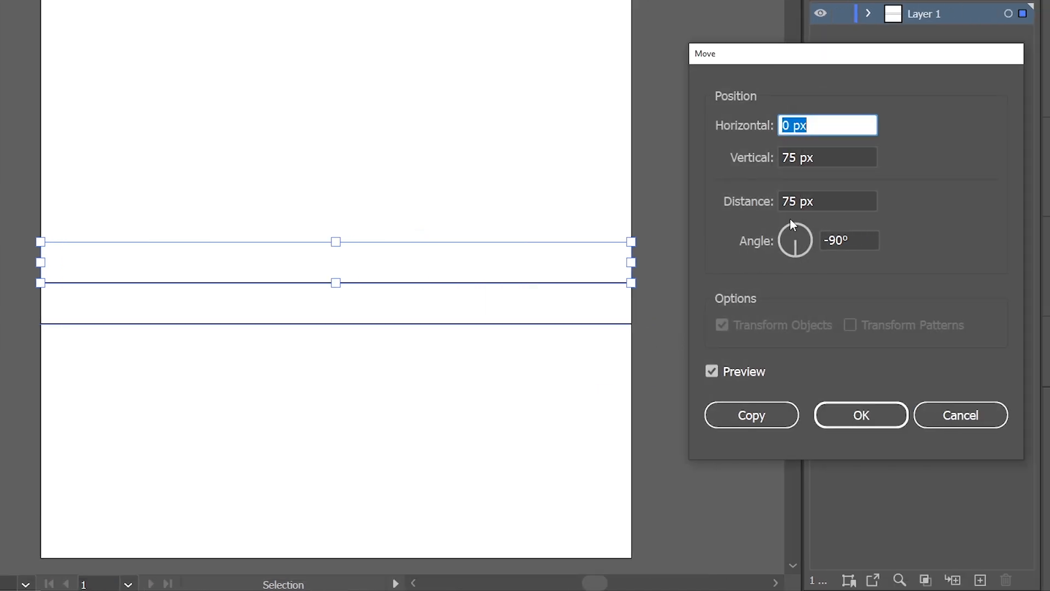
{"action": "left_click", "coordinate": [783, 152]}
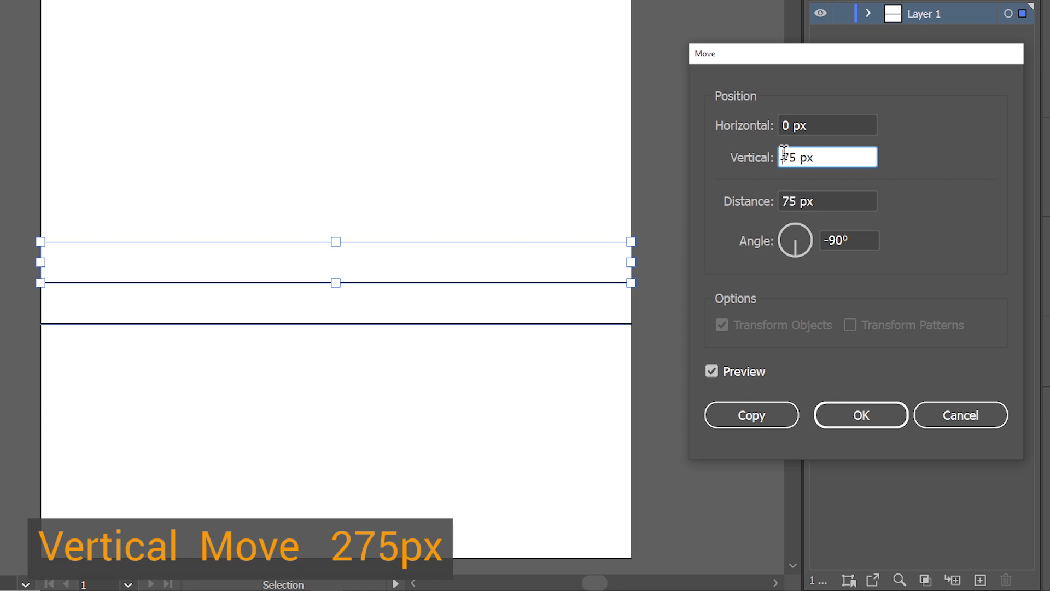
{"action": "type", "text": "2"}
{"action": "left_click", "coordinate": [711, 370]}
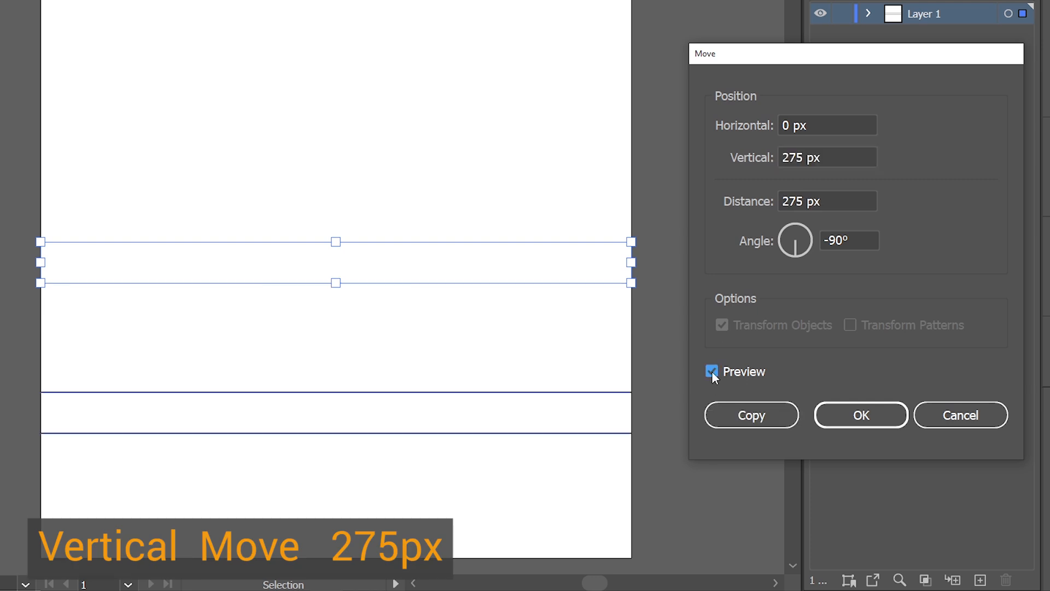
{"action": "left_click", "coordinate": [711, 370]}
{"action": "left_click", "coordinate": [751, 415]}
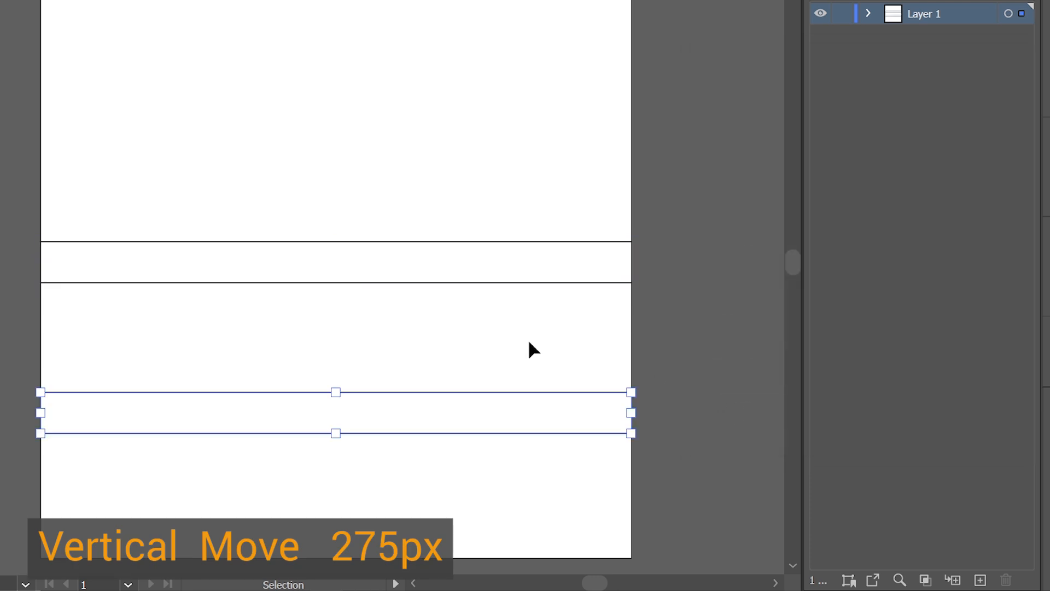
{"action": "left_click", "coordinate": [528, 342]}
Copy the middle line pair upward with Move, 0 px horizontal and -275 px vertical
{"action": "right_click", "coordinate": [495, 283]}
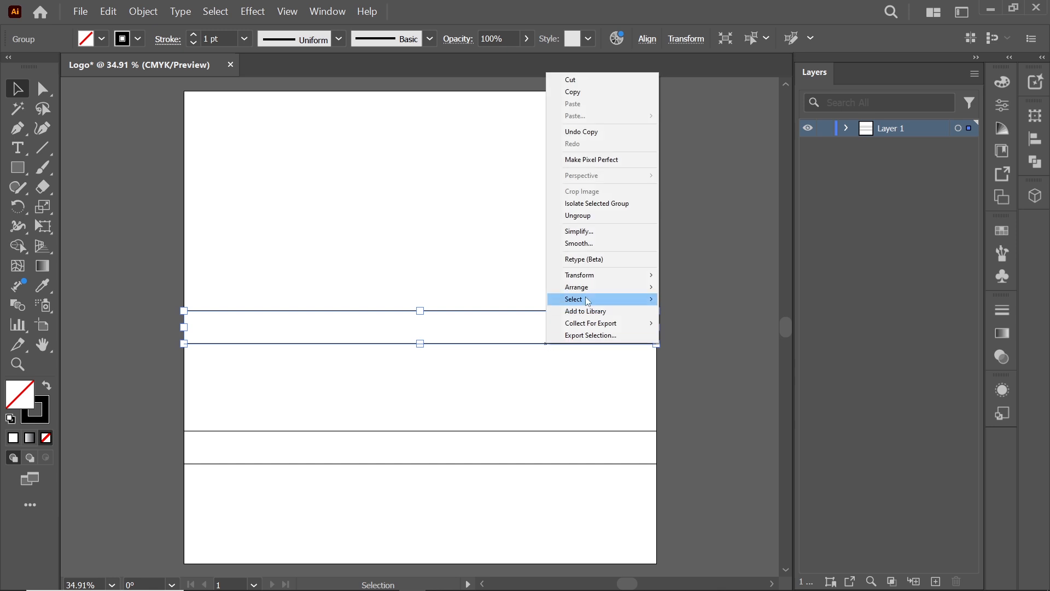
{"action": "mouse_move", "coordinate": [607, 275]}
{"action": "left_click", "coordinate": [681, 290]}
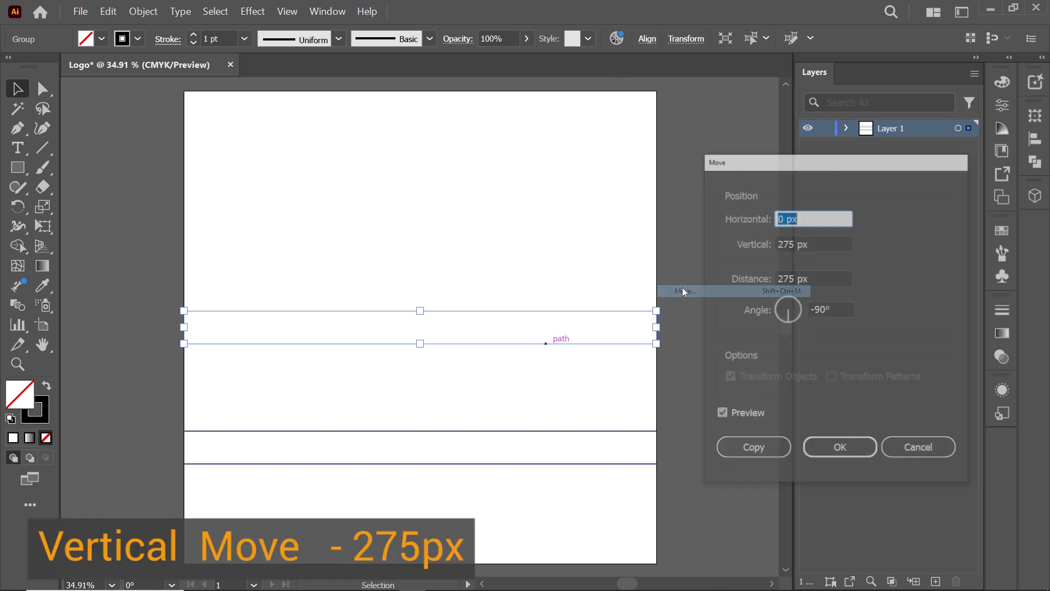
{"action": "left_click", "coordinate": [776, 242]}
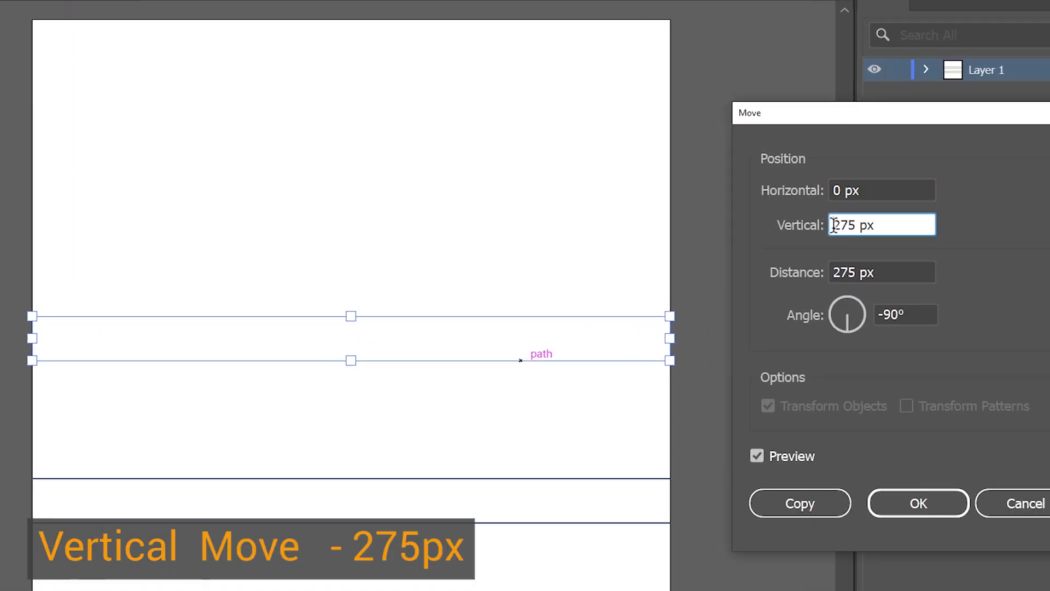
{"action": "type", "text": "-"}
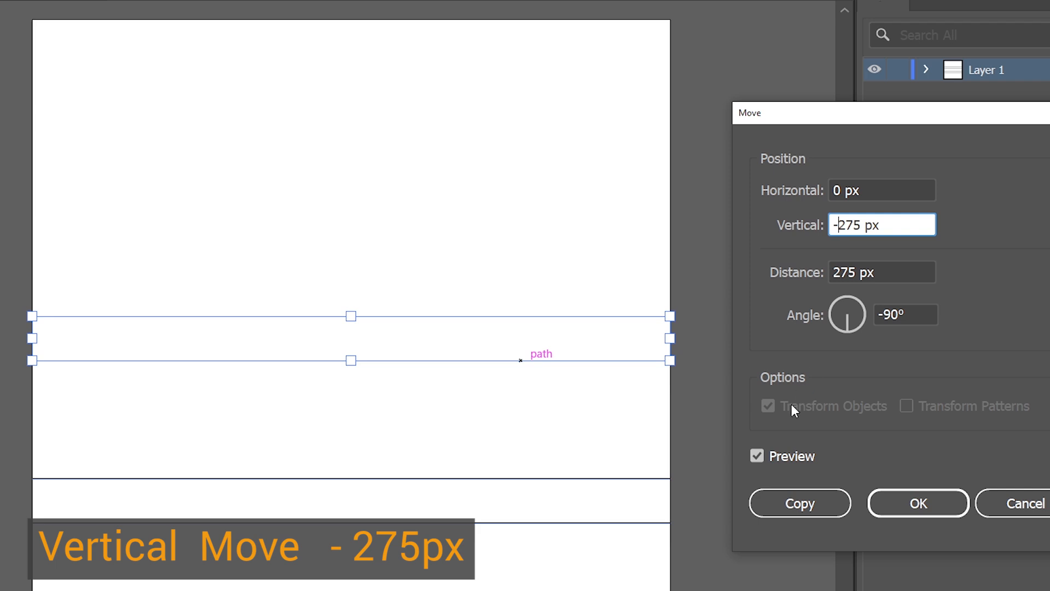
{"action": "left_click", "coordinate": [761, 455]}
{"action": "left_click", "coordinate": [760, 455]}
{"action": "left_click", "coordinate": [796, 504]}
{"action": "left_click", "coordinate": [746, 443]}
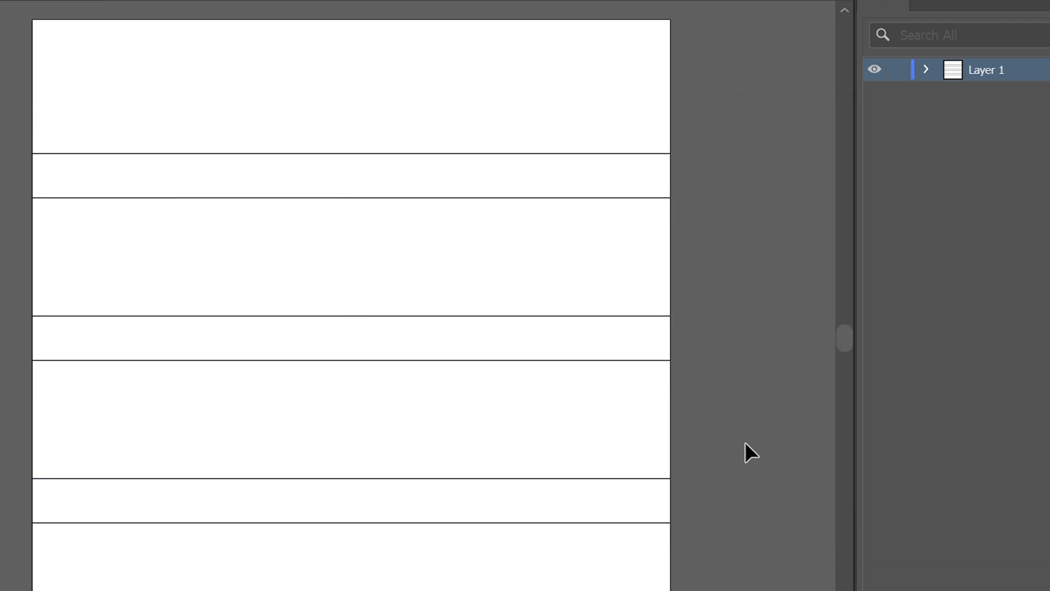
{"action": "left_click_drag", "start_coordinate": [337, 103], "coordinate": [463, 520]}
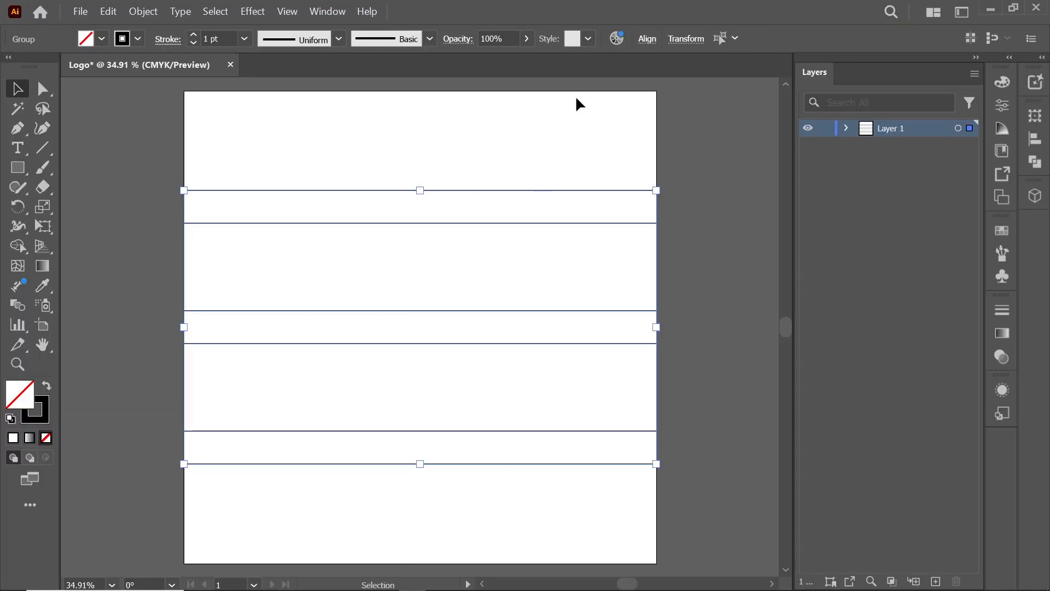
{"action": "left_click", "coordinate": [648, 39]}
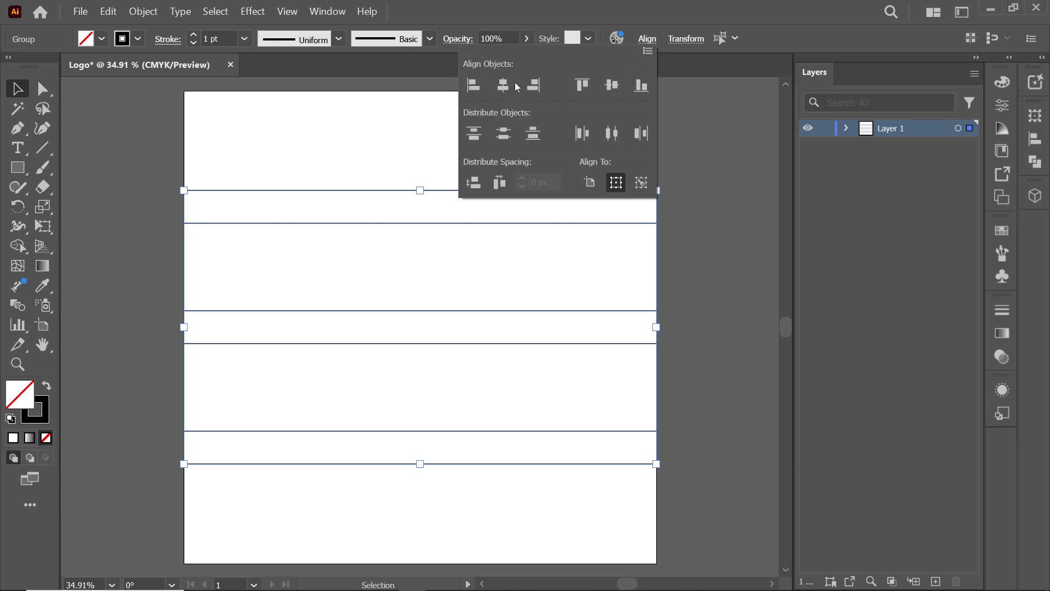
{"action": "left_click", "coordinate": [315, 126]}
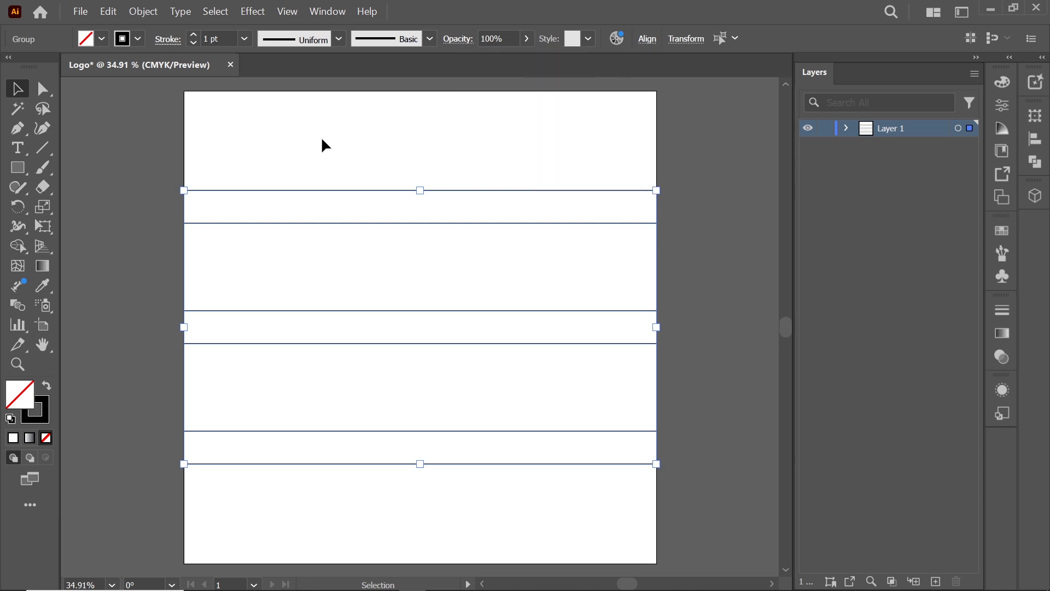
{"action": "left_click", "coordinate": [330, 158]}
Select the middle line pair and rotate a copy of it by 125°
{"action": "left_click", "coordinate": [346, 190]}
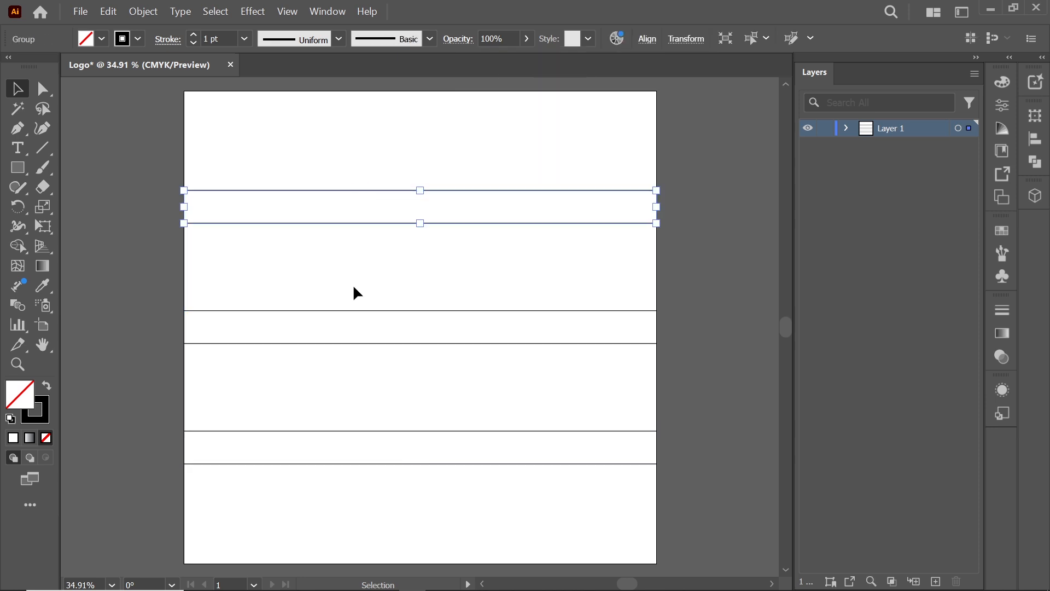
{"action": "left_click", "coordinate": [362, 310]}
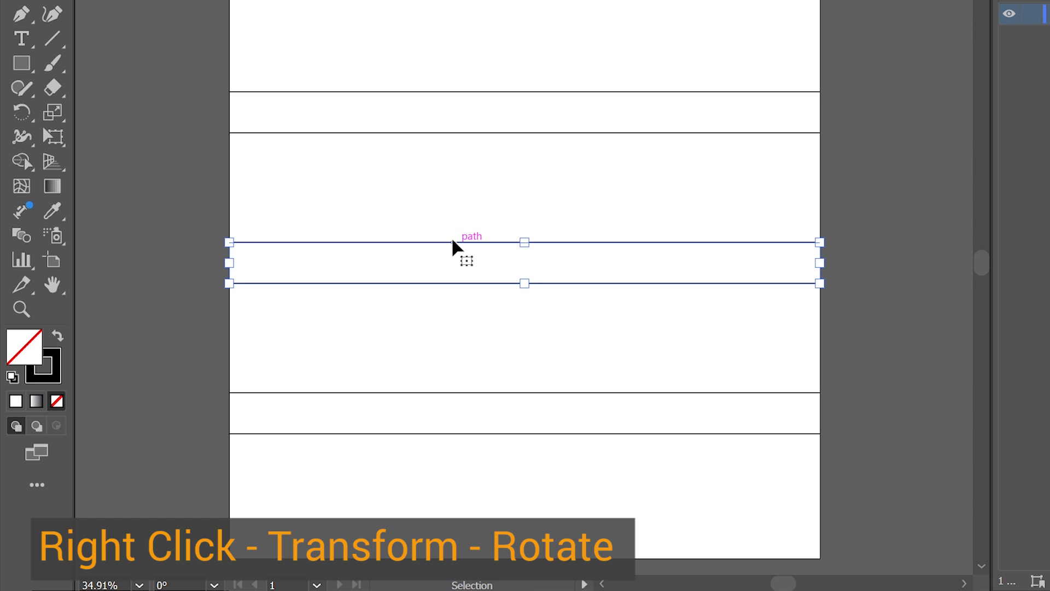
{"action": "right_click", "coordinate": [452, 247]}
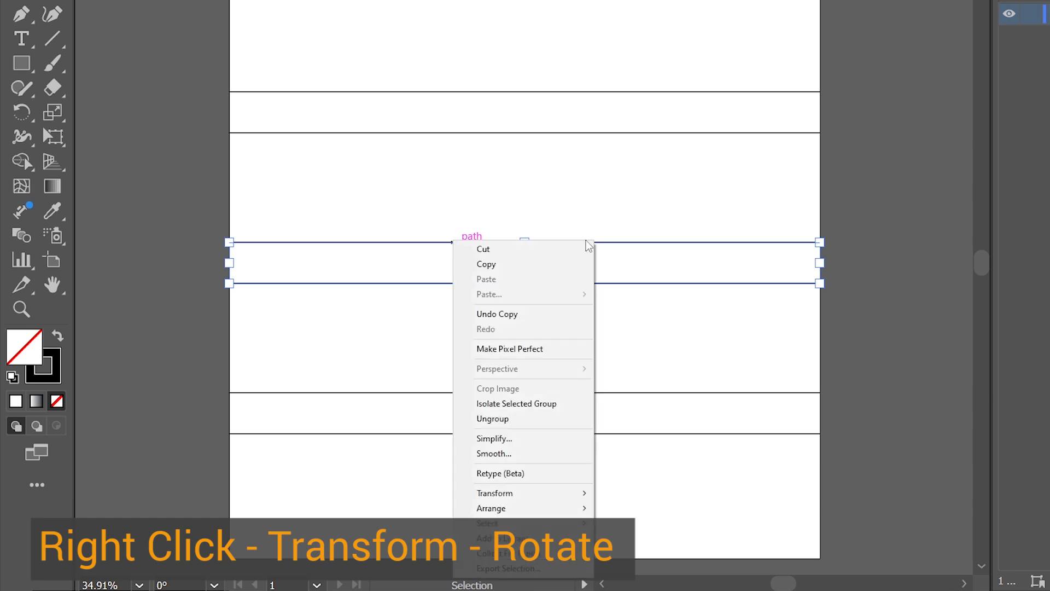
{"action": "mouse_move", "coordinate": [579, 493]}
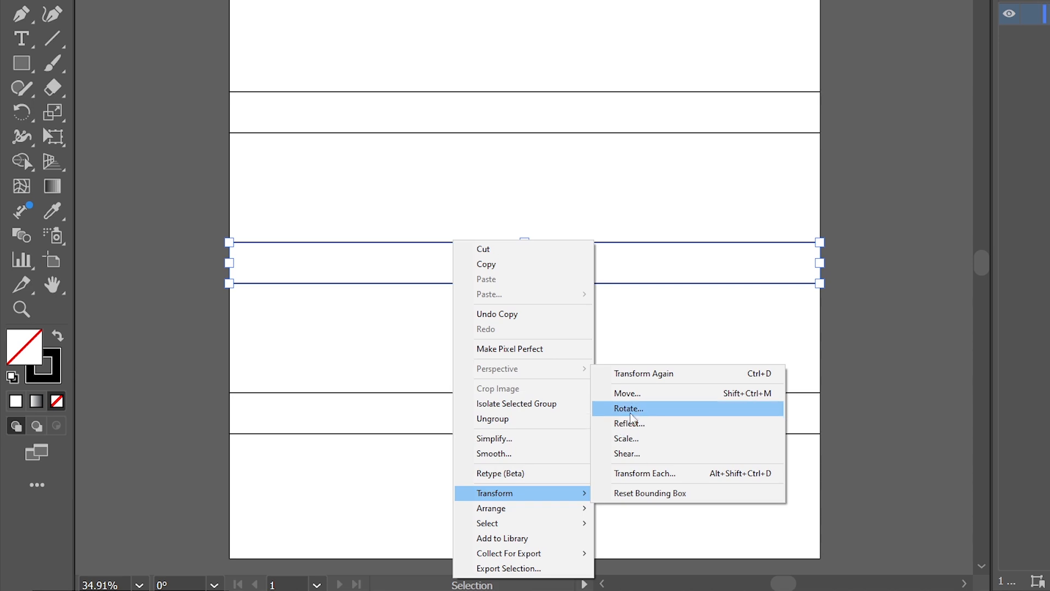
{"action": "left_click", "coordinate": [631, 414]}
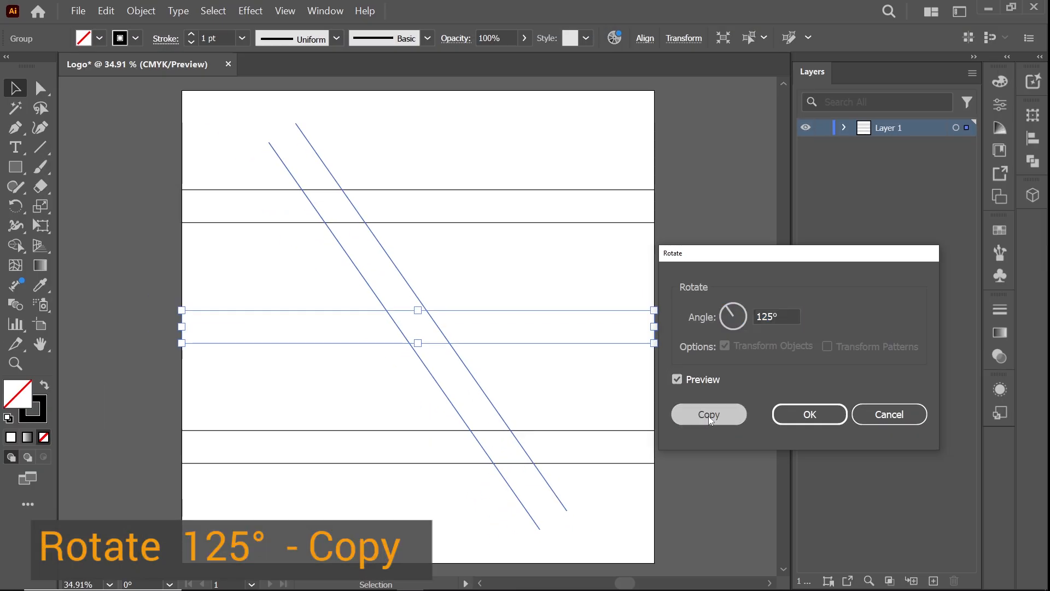
{"action": "left_click", "coordinate": [720, 387]}
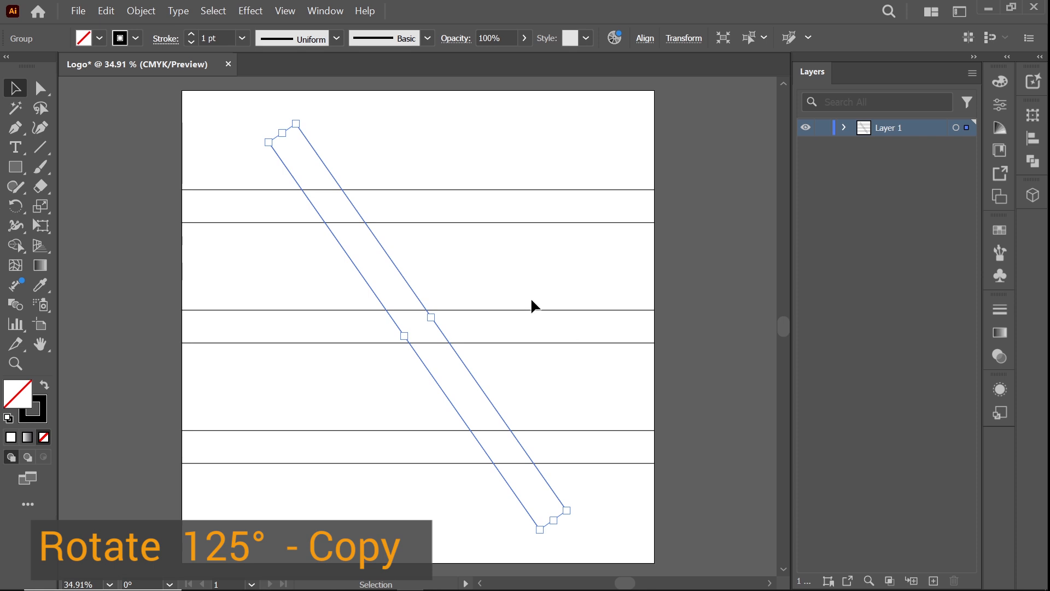
Copy the rotated pair with Move, 137.5 px horizontal and 0 px vertical
{"action": "left_click", "coordinate": [505, 270]}
{"action": "left_click", "coordinate": [409, 287]}
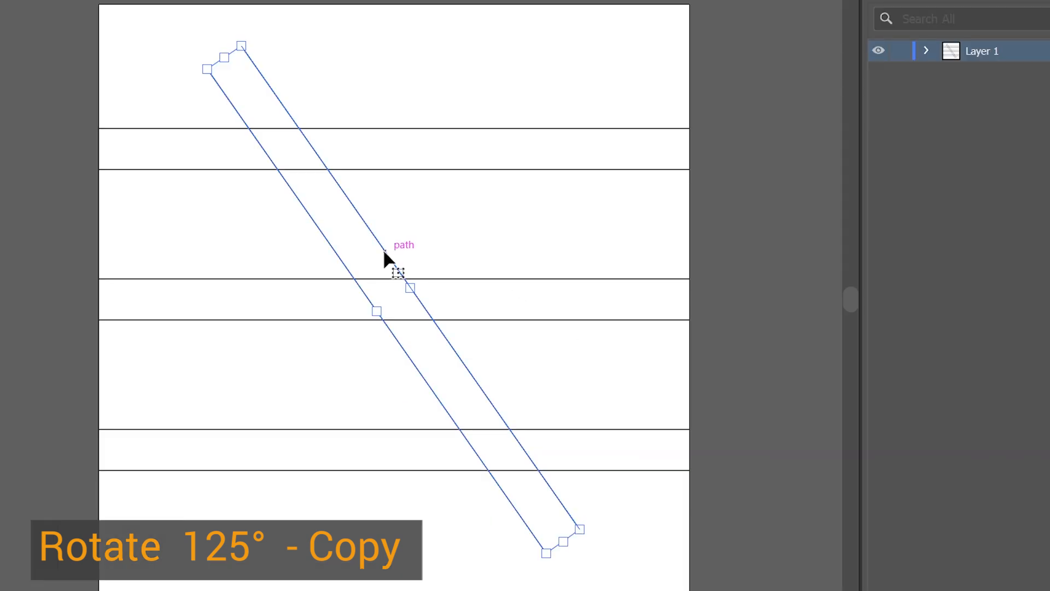
{"action": "right_click", "coordinate": [384, 251]}
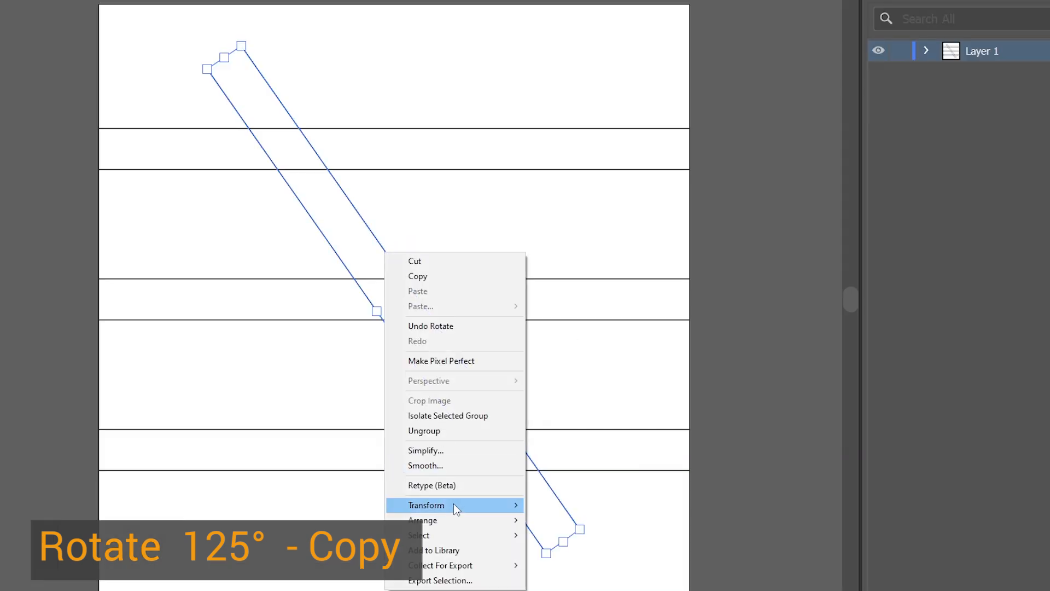
{"action": "mouse_move", "coordinate": [454, 504]}
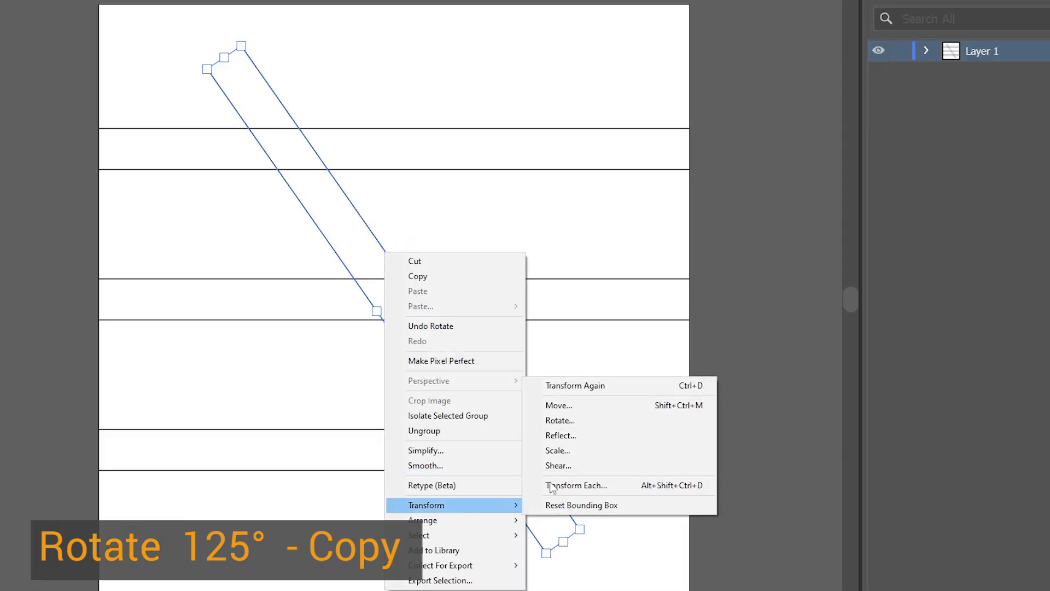
{"action": "left_click", "coordinate": [582, 407]}
{"action": "left_click", "coordinate": [884, 194]}
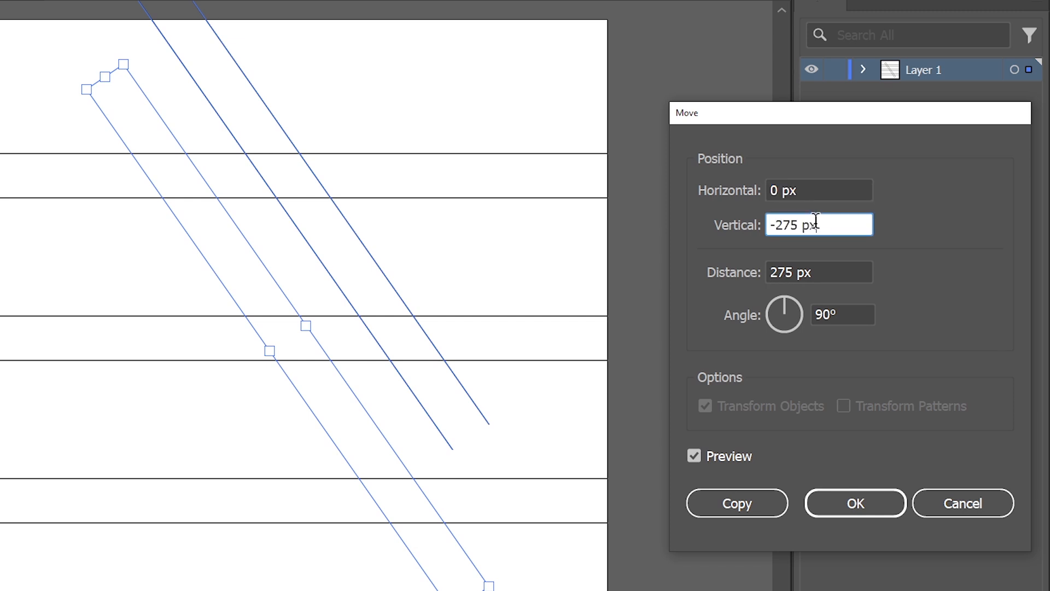
{"action": "left_click_drag", "start_coordinate": [883, 195], "coordinate": [839, 195]}
{"action": "type", "text": "0"}
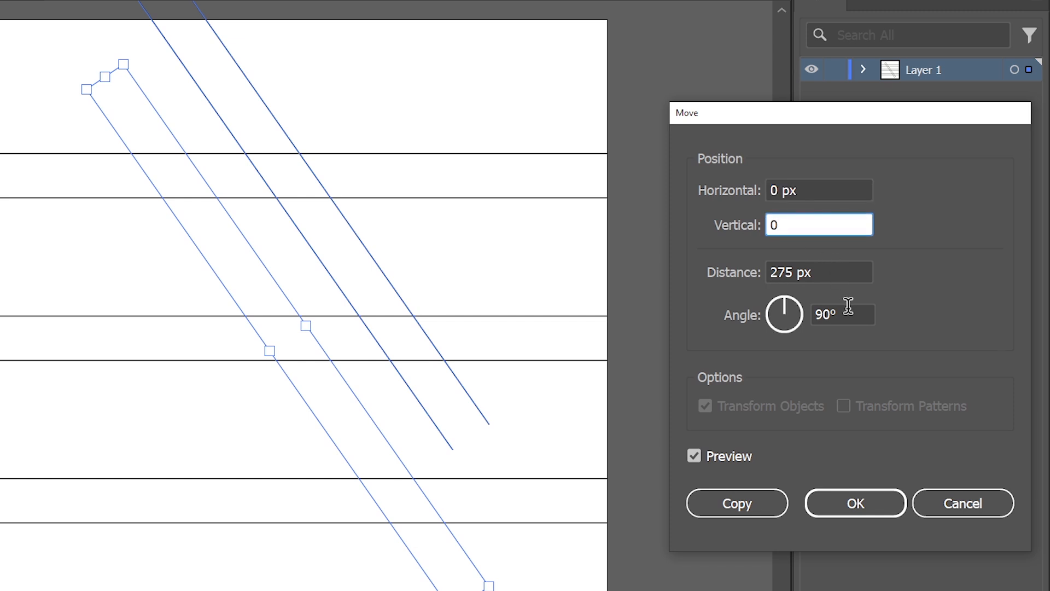
{"action": "left_click", "coordinate": [811, 311]}
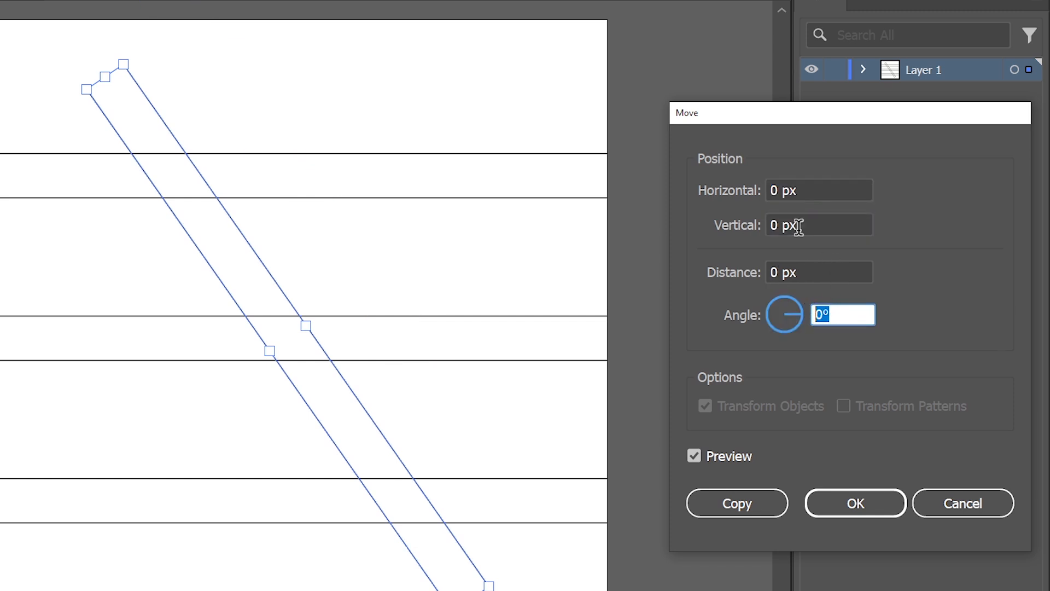
{"action": "left_click_drag", "start_coordinate": [779, 187], "coordinate": [765, 188]}
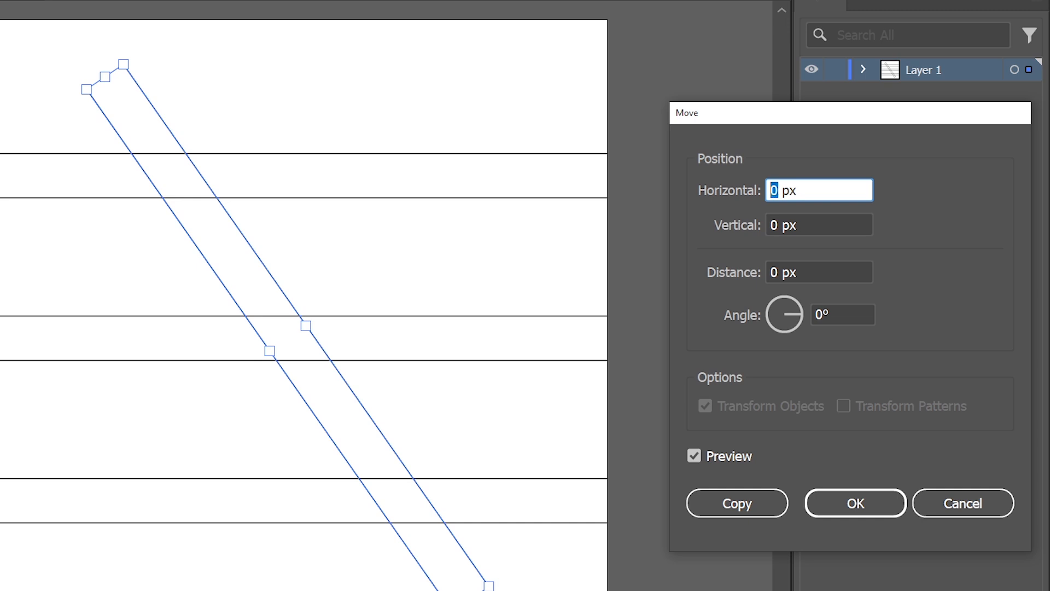
{"action": "type", "text": "137.5"}
{"action": "left_click", "coordinate": [696, 454]}
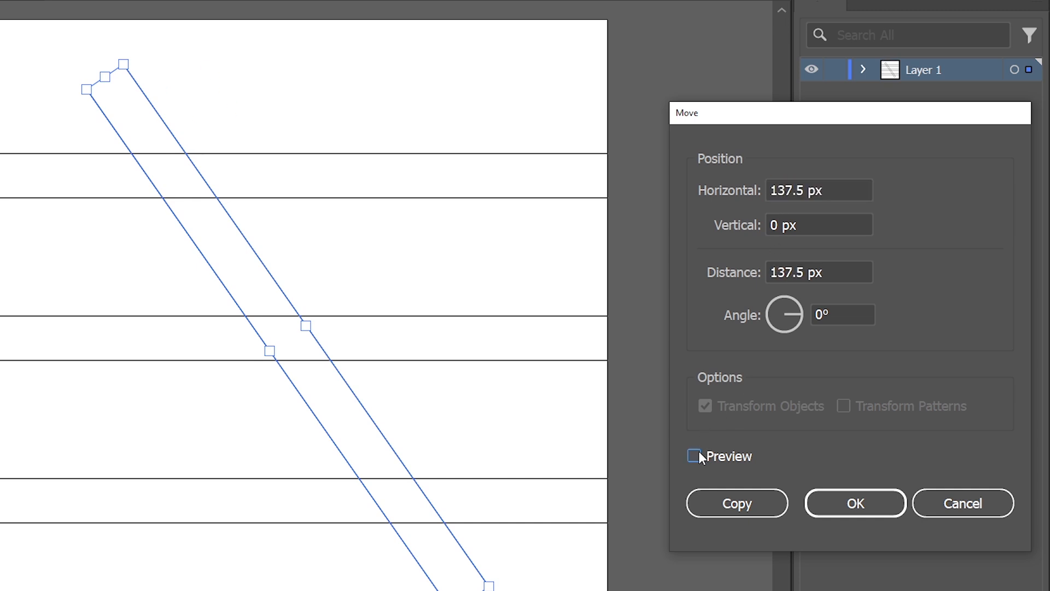
{"action": "left_click", "coordinate": [765, 506]}
Select both rotated line pairs and group them
{"action": "left_click", "coordinate": [435, 229]}
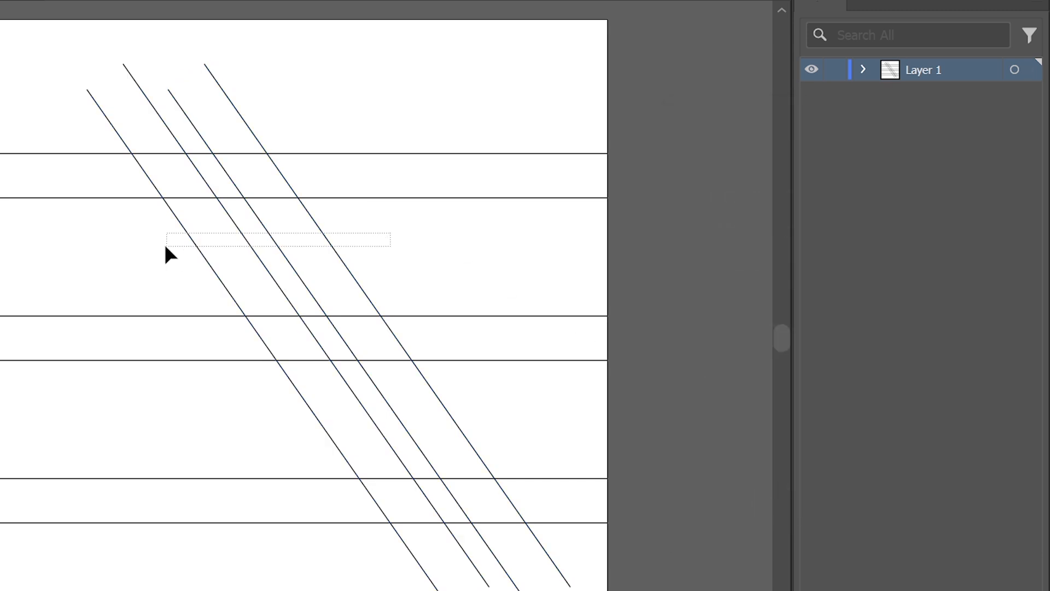
{"action": "left_click", "coordinate": [207, 253]}
{"action": "right_click", "coordinate": [360, 268]}
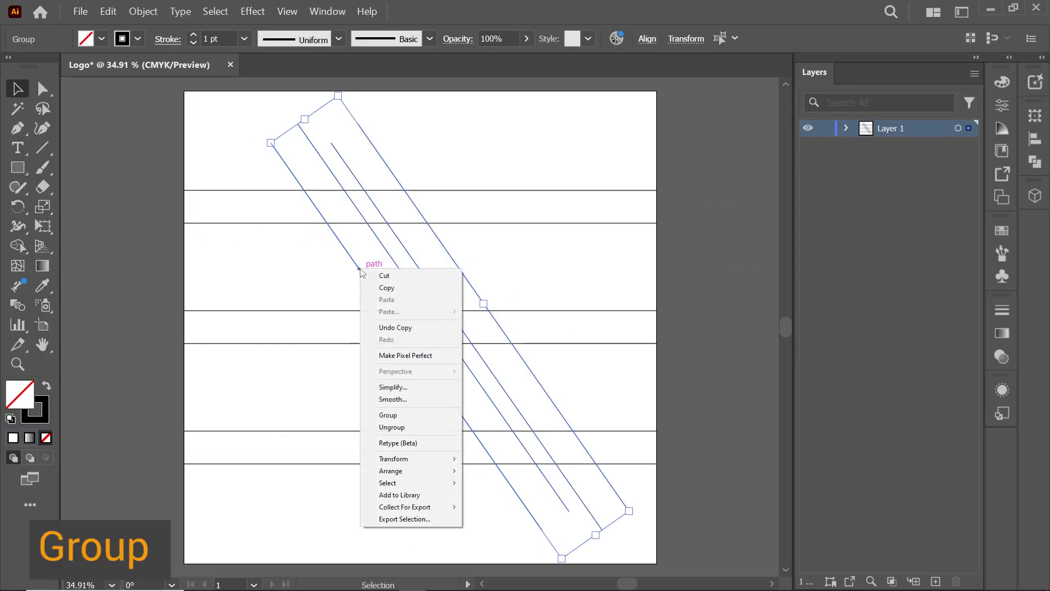
{"action": "left_click", "coordinate": [396, 414]}
Reflect a copy of the diagonal group across the vertical axis
{"action": "left_click", "coordinate": [549, 248]}
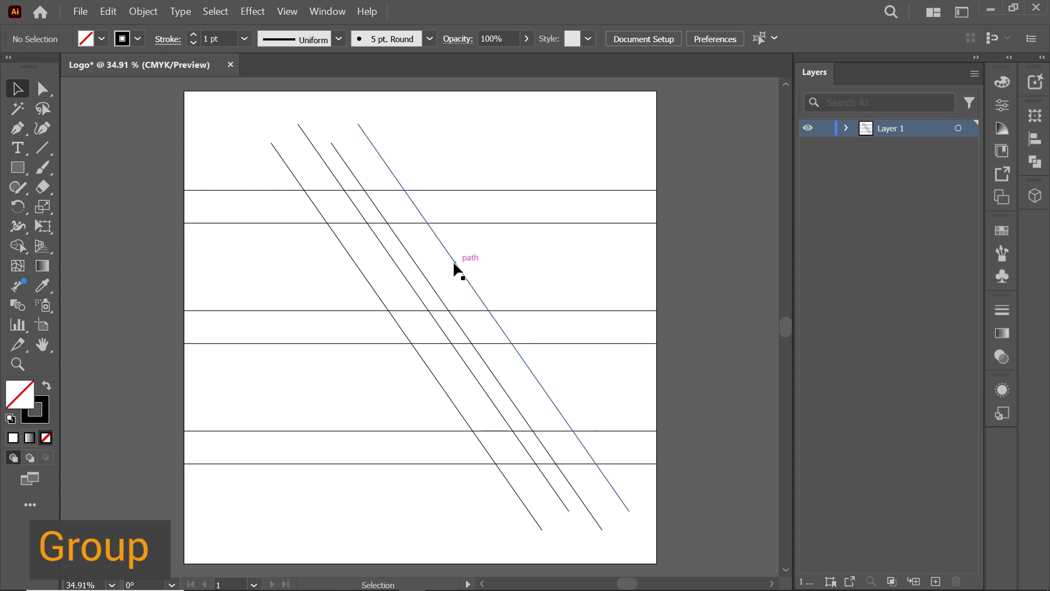
{"action": "left_click", "coordinate": [454, 263]}
{"action": "right_click", "coordinate": [455, 263]}
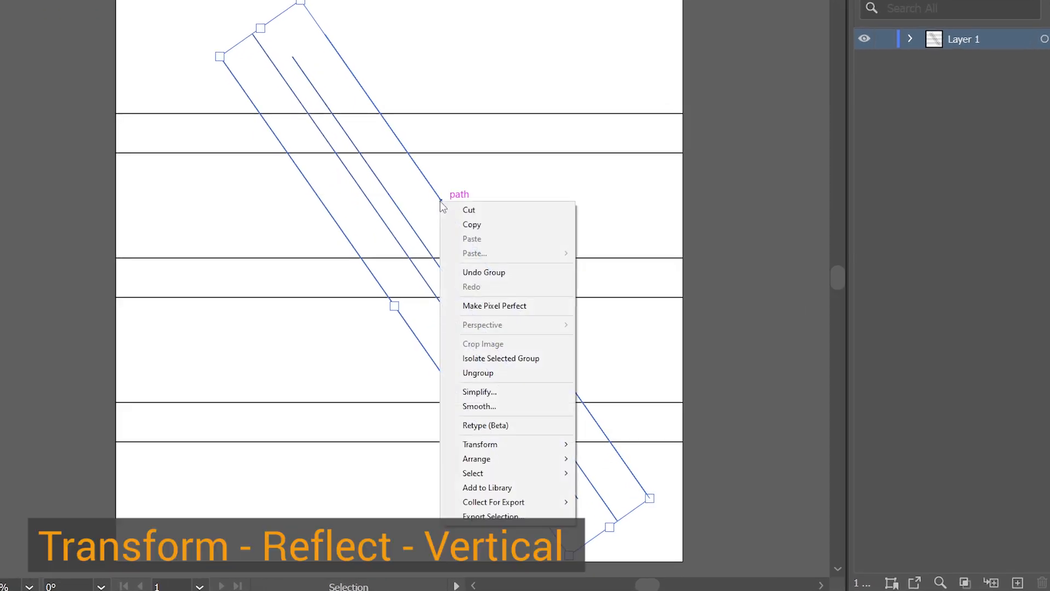
{"action": "mouse_move", "coordinate": [527, 450]}
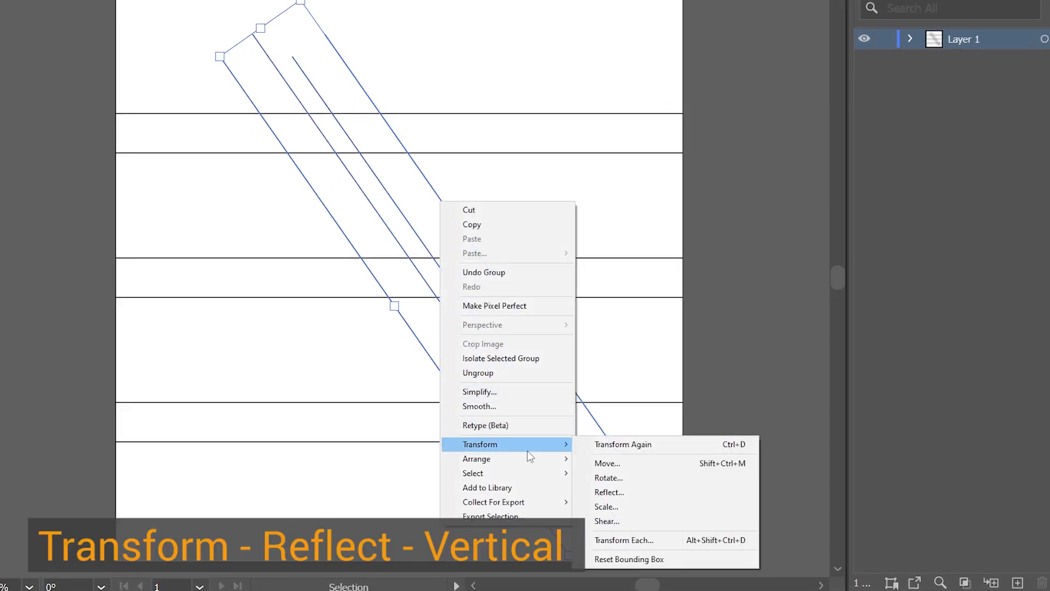
{"action": "left_click", "coordinate": [629, 492]}
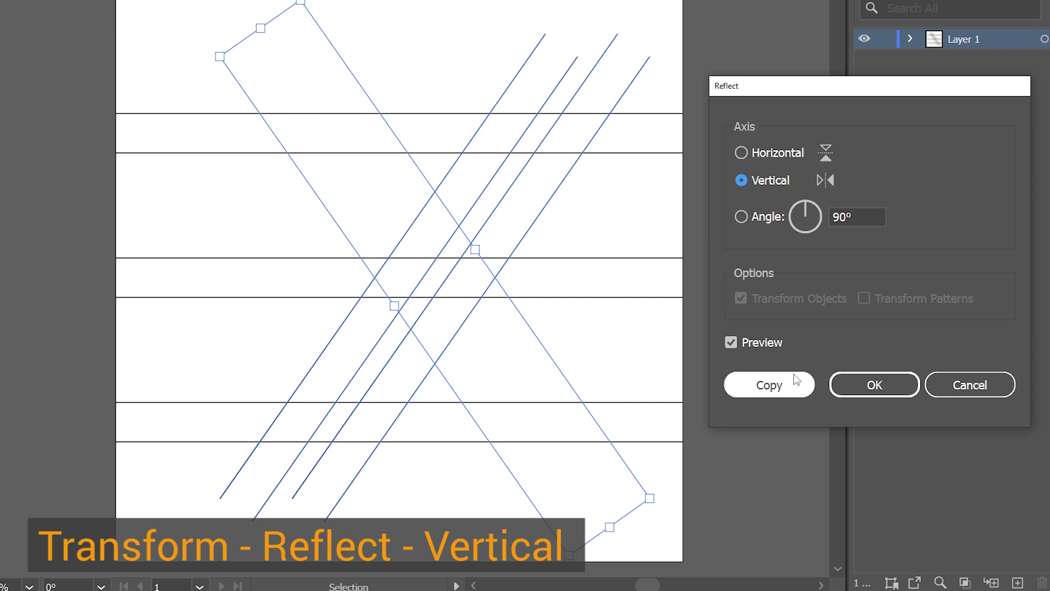
{"action": "left_click", "coordinate": [771, 387]}
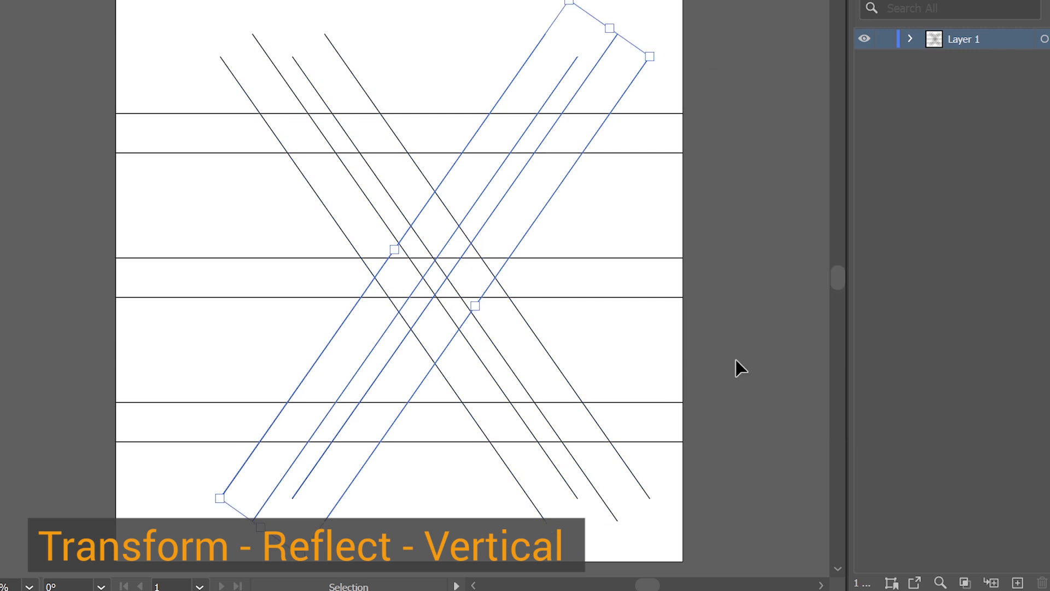
Select all diagonal lines together and align them to the artboard's horizontal center
{"action": "left_click", "coordinate": [564, 212]}
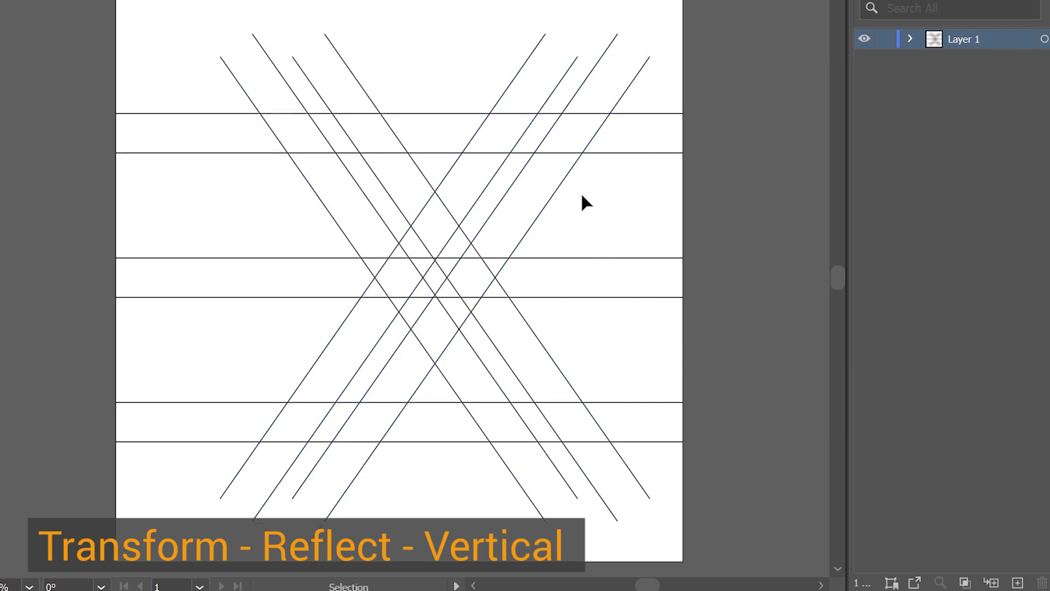
{"action": "left_click", "coordinate": [43, 88]}
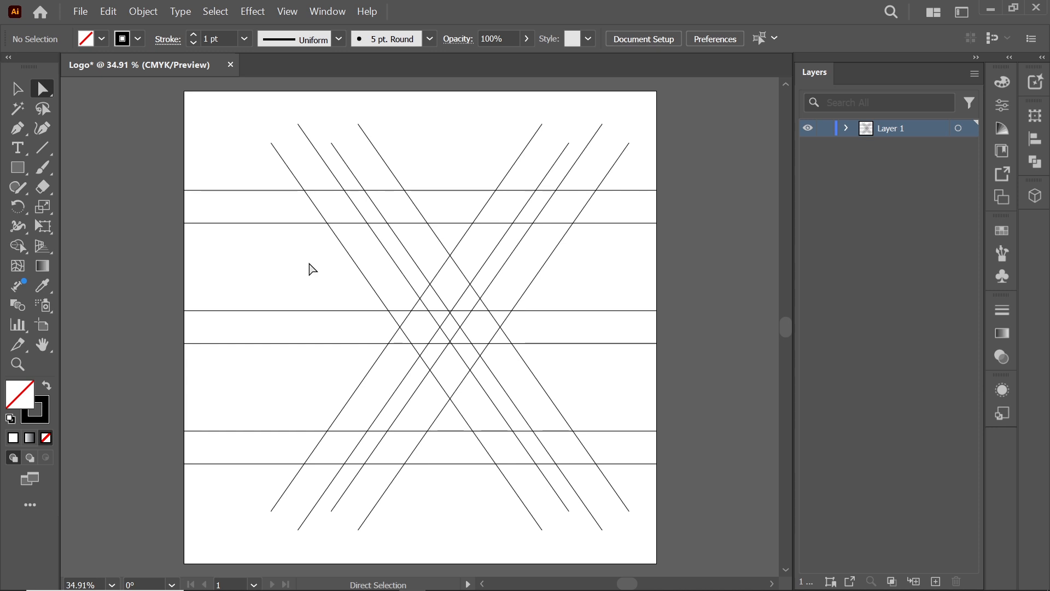
{"action": "left_click_drag", "start_coordinate": [311, 268], "coordinate": [553, 284]}
{"action": "right_click", "coordinate": [553, 284]}
{"action": "left_click", "coordinate": [570, 393]}
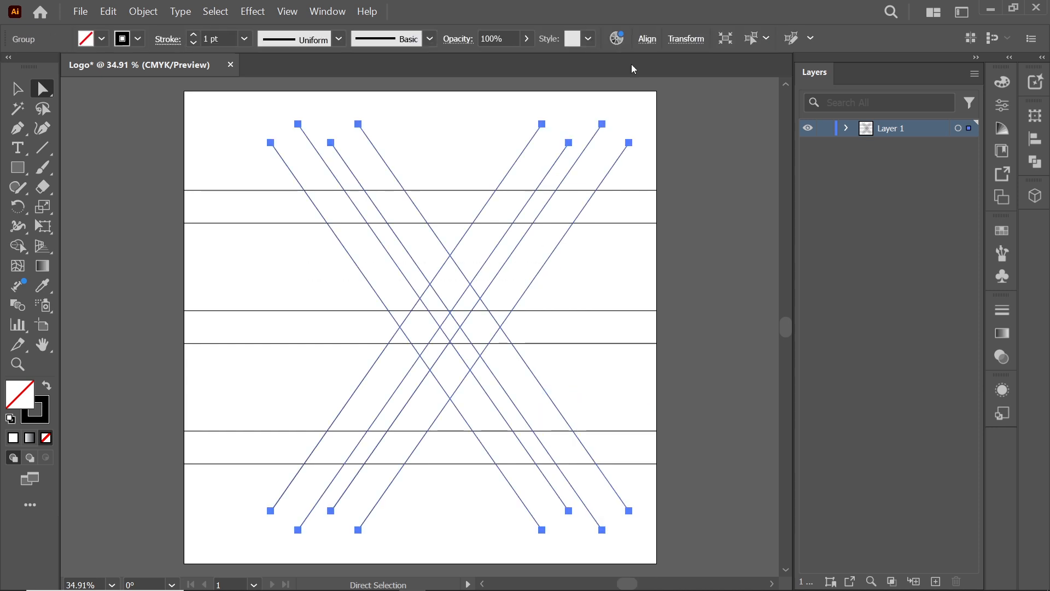
{"action": "left_click", "coordinate": [647, 38]}
{"action": "left_click", "coordinate": [503, 85]}
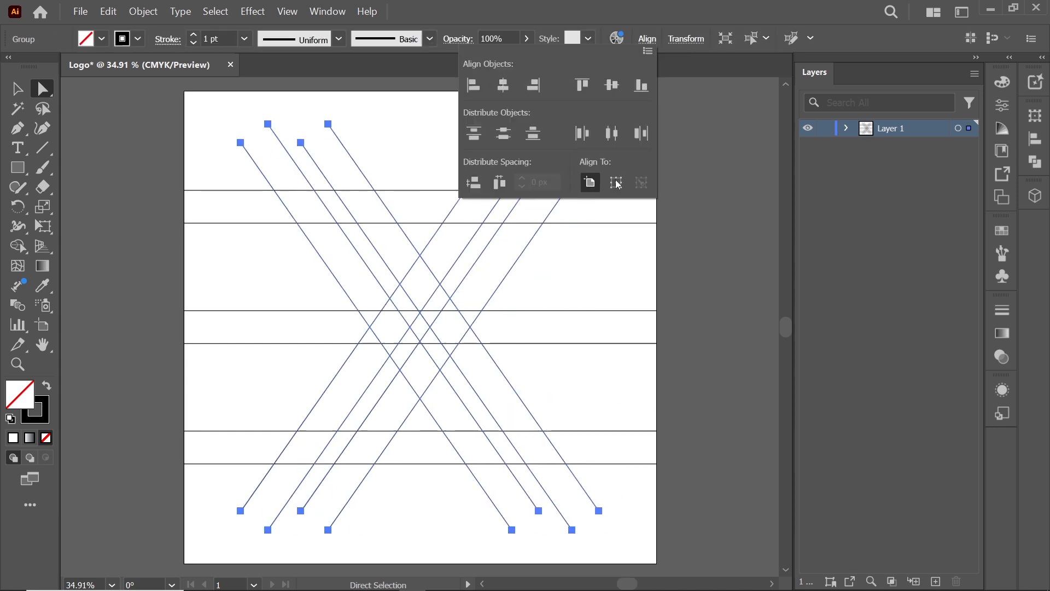
Draw a horizontal line across the artboard between the top and middle line pairs with the Line Segment tool
{"action": "left_click", "coordinate": [227, 274]}
{"action": "left_click_drag", "start_coordinate": [218, 169], "coordinate": [654, 494]}
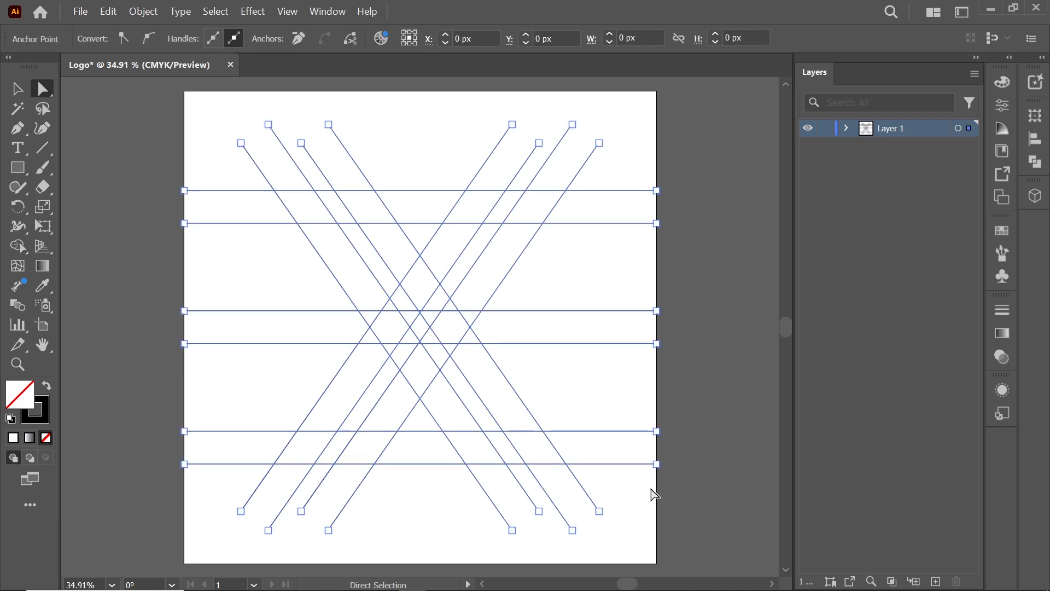
{"action": "left_click", "coordinate": [275, 371]}
{"action": "left_click", "coordinate": [323, 260]}
{"action": "key", "text": "backslash"}
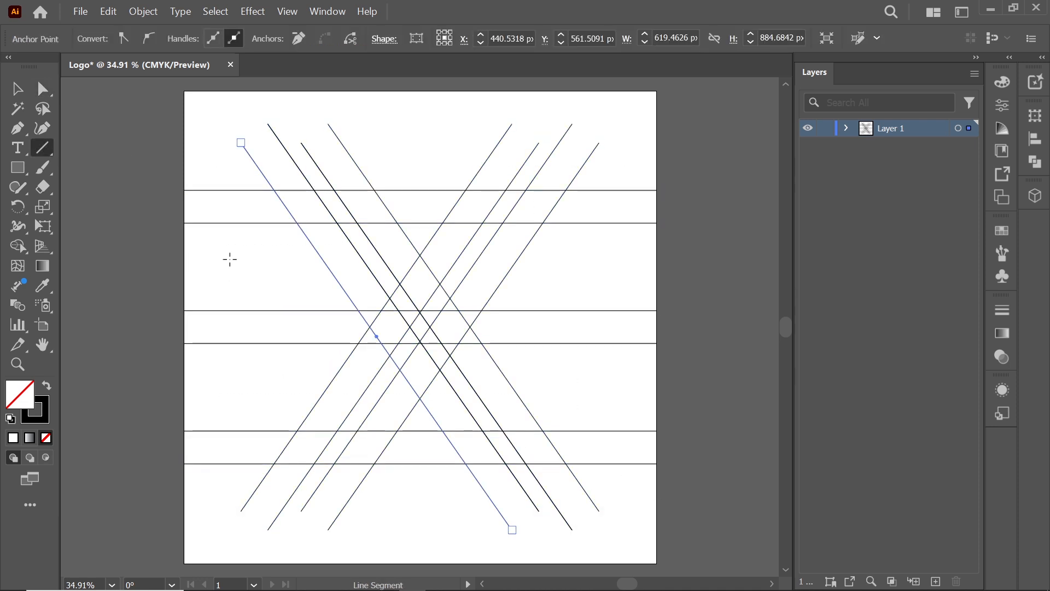
{"action": "left_click_drag", "start_coordinate": [204, 280], "coordinate": [656, 280]}
Rotate a copy of the new line by 125°
{"action": "right_click", "coordinate": [600, 280]}
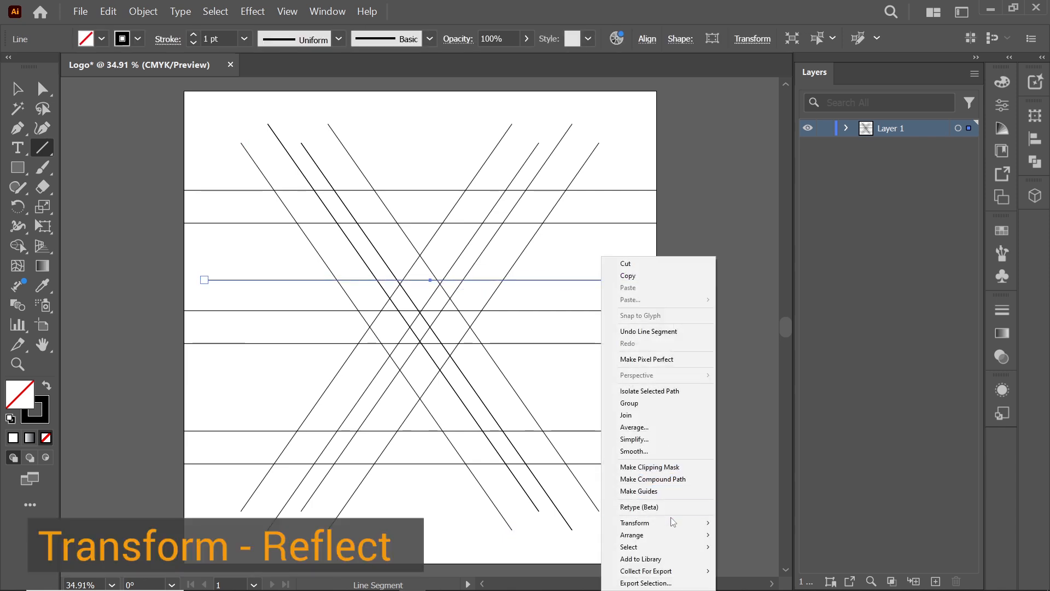
{"action": "mouse_move", "coordinate": [673, 524]}
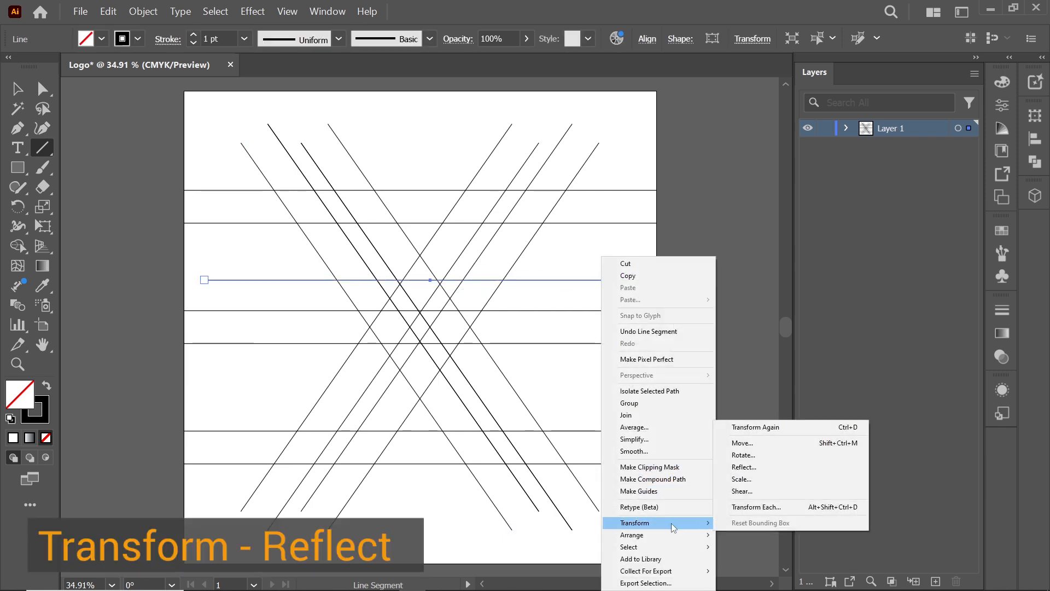
{"action": "left_click", "coordinate": [751, 457]}
{"action": "left_click", "coordinate": [711, 415]}
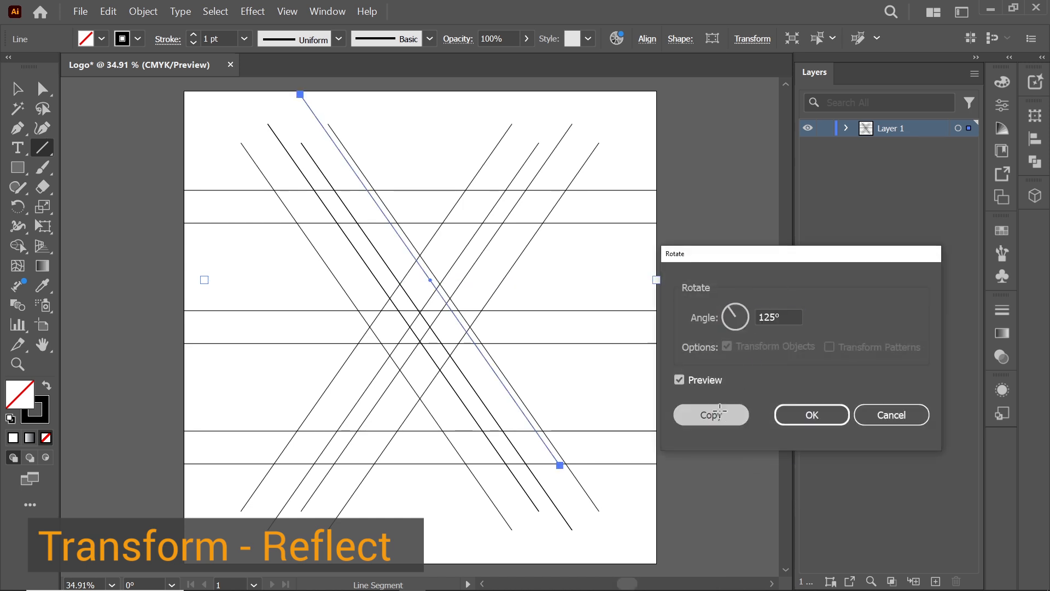
Move the rotated line copy beside the leftmost diagonal, zooming in to fine-tune its position
{"action": "key", "text": "v"}
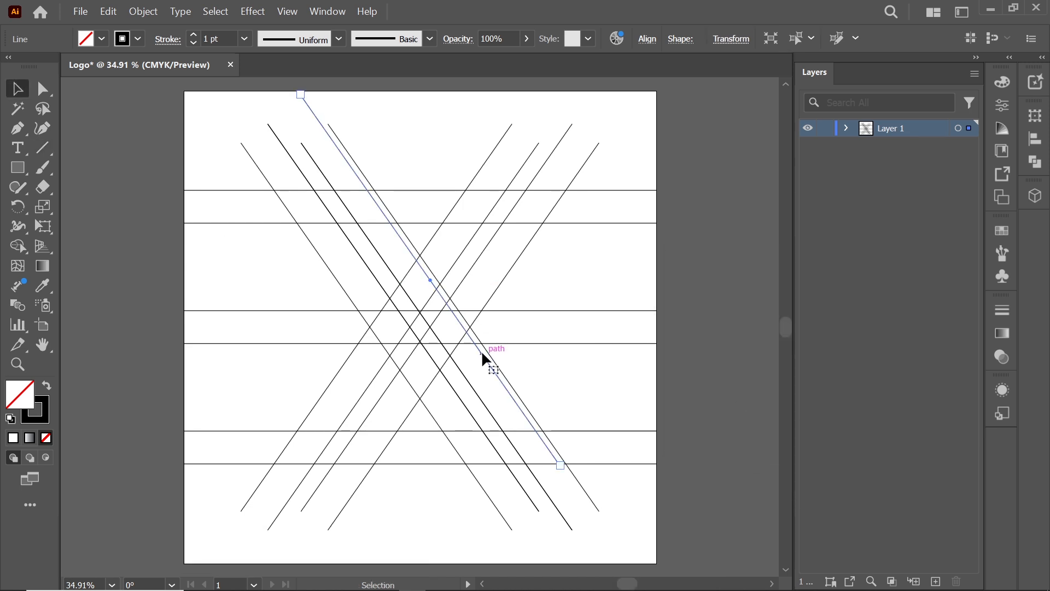
{"action": "left_click_drag", "start_coordinate": [481, 350], "coordinate": [410, 418]}
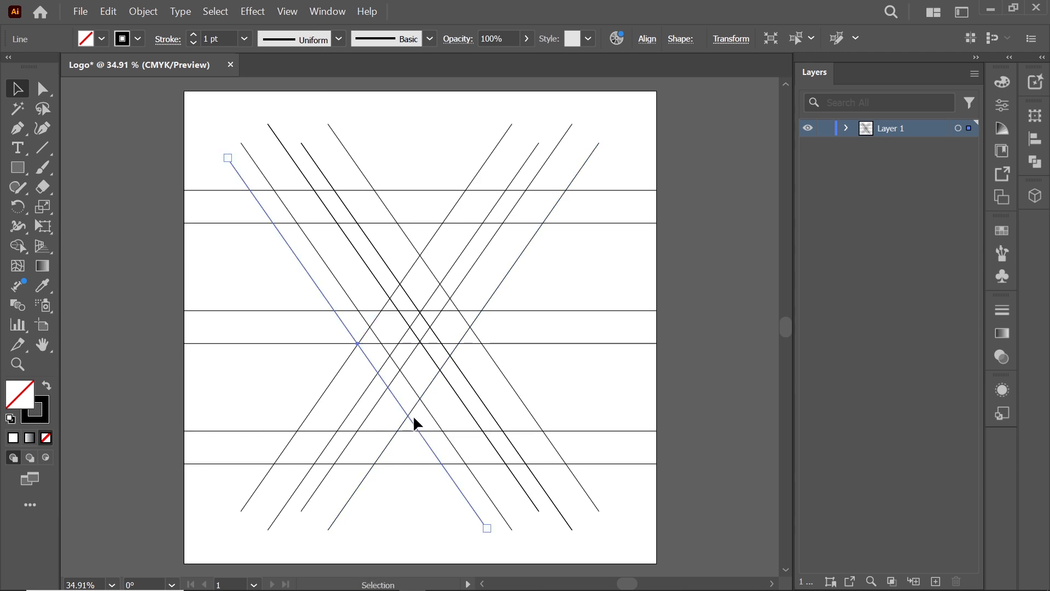
{"action": "key", "text": "z"}
{"action": "left_click", "coordinate": [372, 356]}
{"action": "left_click", "coordinate": [412, 312]}
{"action": "left_click", "coordinate": [410, 312]}
{"action": "left_click", "coordinate": [408, 312]}
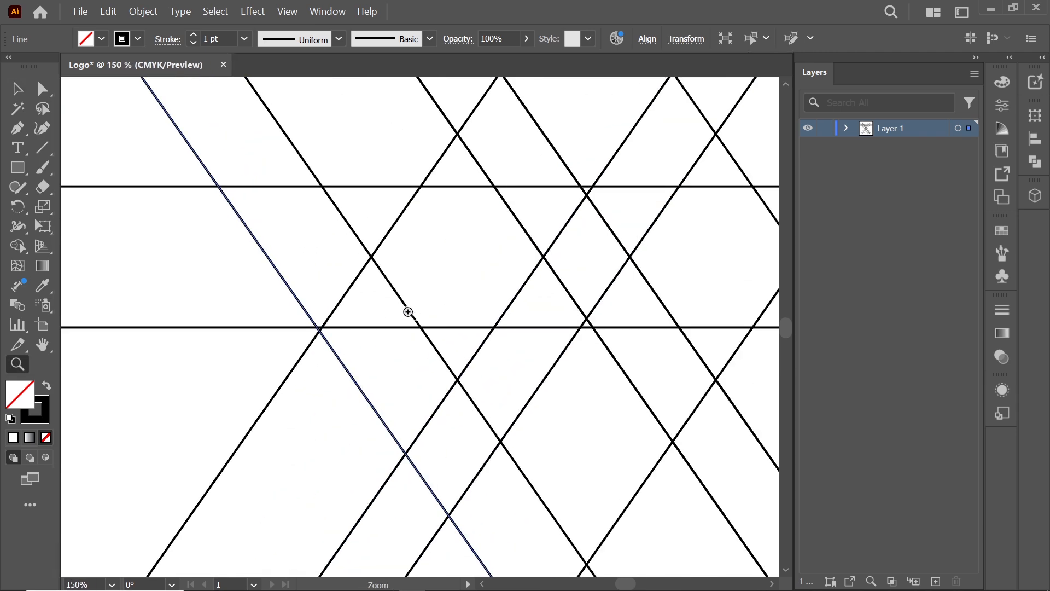
{"action": "left_click", "coordinate": [408, 311]}
{"action": "left_click", "coordinate": [42, 88]}
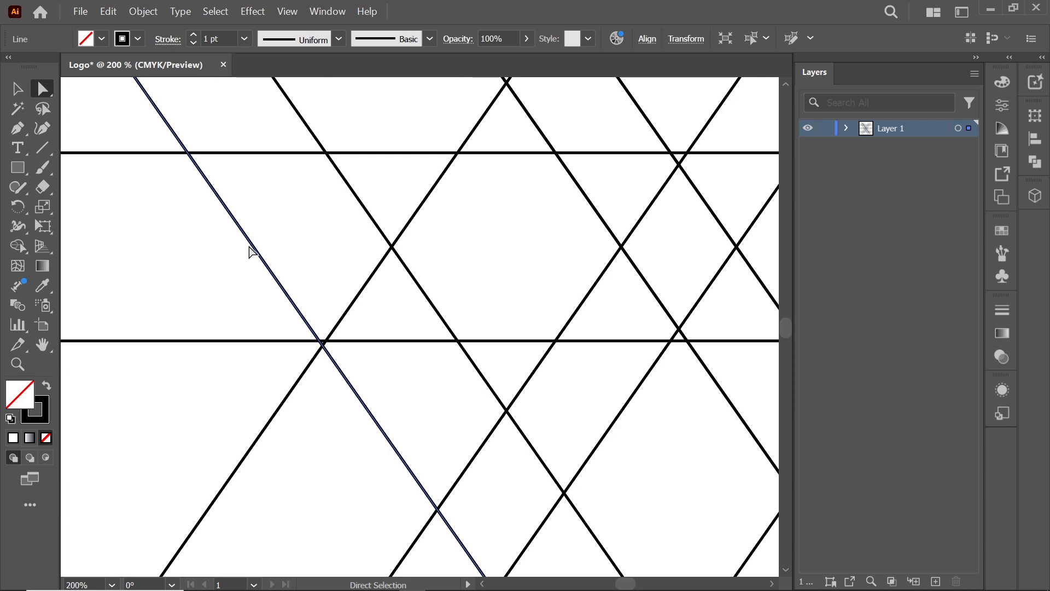
{"action": "left_click_drag", "start_coordinate": [257, 251], "coordinate": [263, 255]}
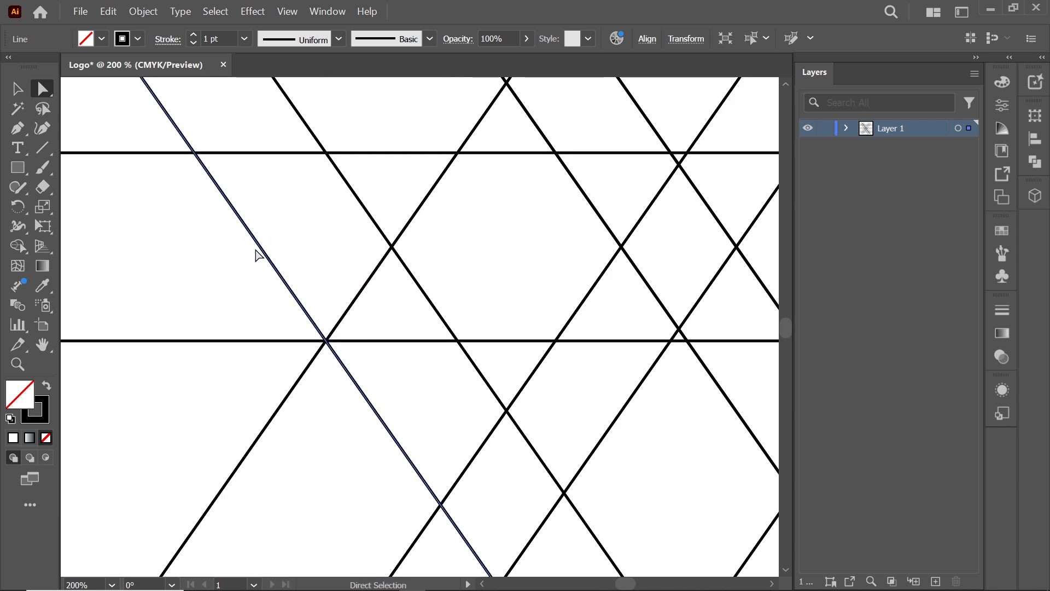
Reflect the selected diagonal line copy so it slants the opposite way
{"action": "key", "text": "ctrl+minus"}
{"action": "key", "text": "ctrl+minus"}
{"action": "key", "text": "ctrl+minus"}
{"action": "key", "text": "ctrl+minus"}
{"action": "key", "text": "ctrl+minus"}
{"action": "key", "text": "ctrl+minus"}
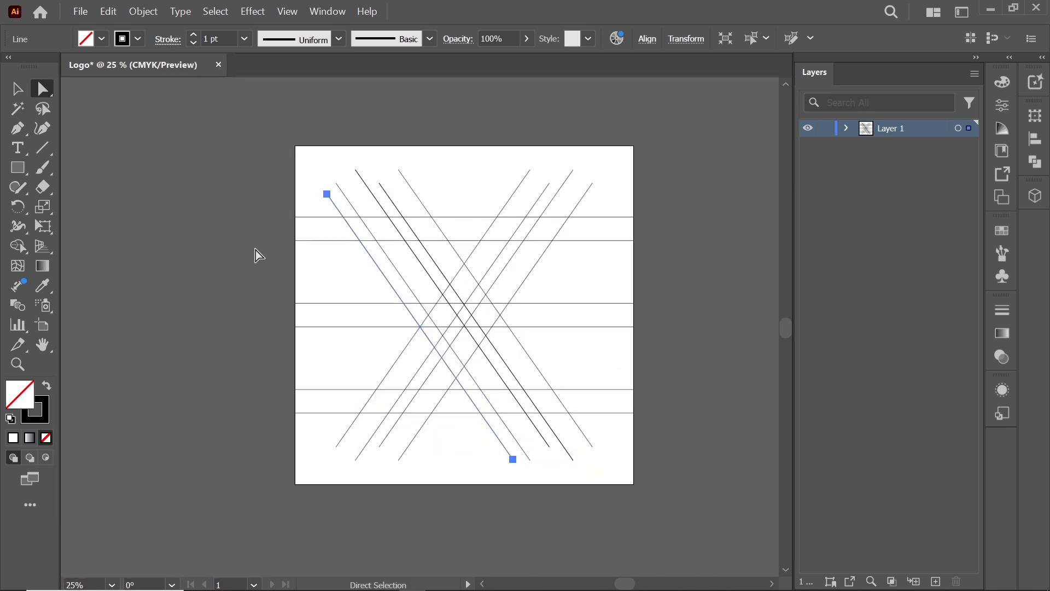
{"action": "left_click", "coordinate": [471, 459]}
{"action": "left_click", "coordinate": [474, 404]}
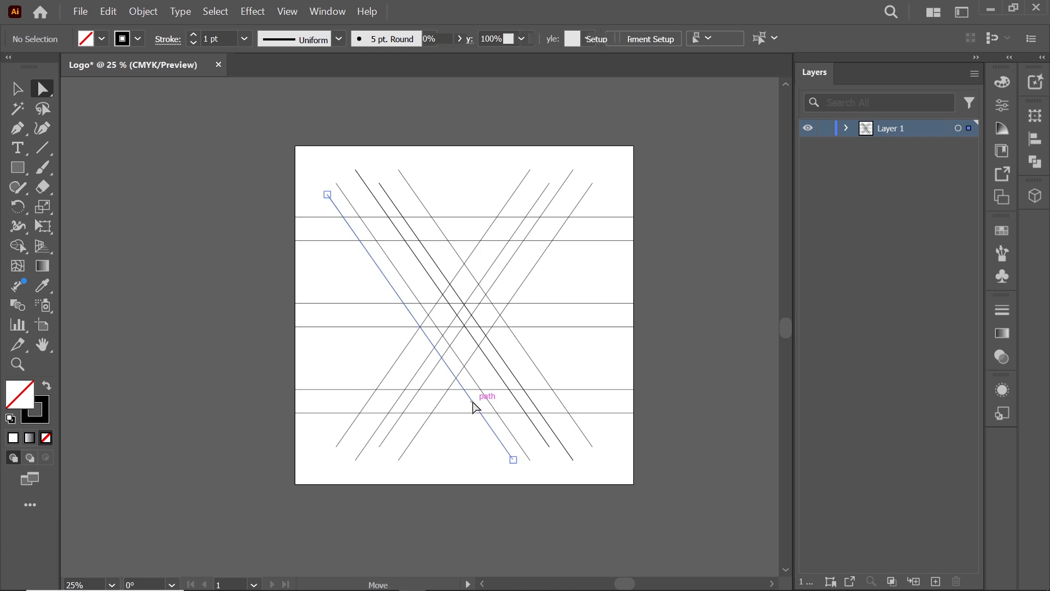
{"action": "right_click", "coordinate": [473, 403]}
{"action": "mouse_move", "coordinate": [535, 337]}
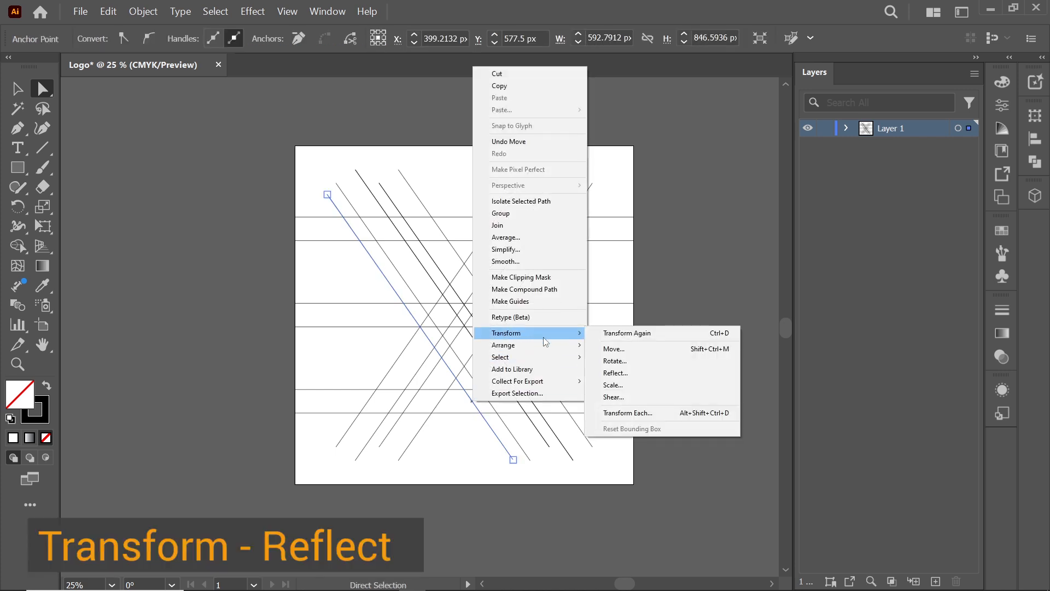
{"action": "left_click", "coordinate": [624, 367]}
{"action": "left_click", "coordinate": [729, 417]}
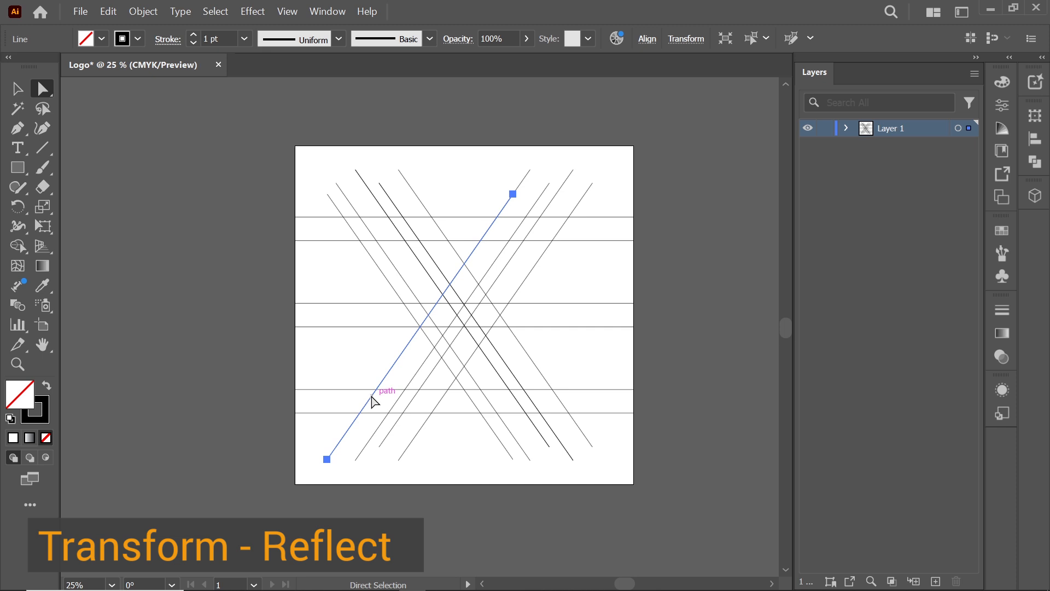
Move the reflected line beside the other ascending diagonal lines
{"action": "left_click_drag", "start_coordinate": [371, 402], "coordinate": [449, 414]}
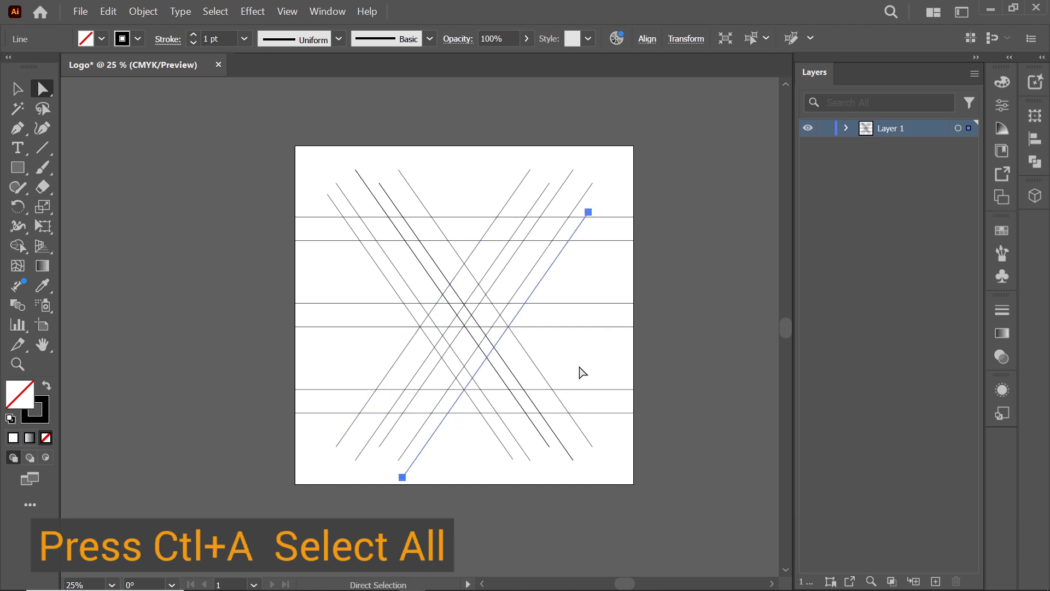
{"action": "left_click", "coordinate": [580, 370]}
Select all lines and merge the regions forming the descending stroke of the X with Shape Builder
{"action": "key", "text": "ctrl+a"}
{"action": "key", "text": "z"}
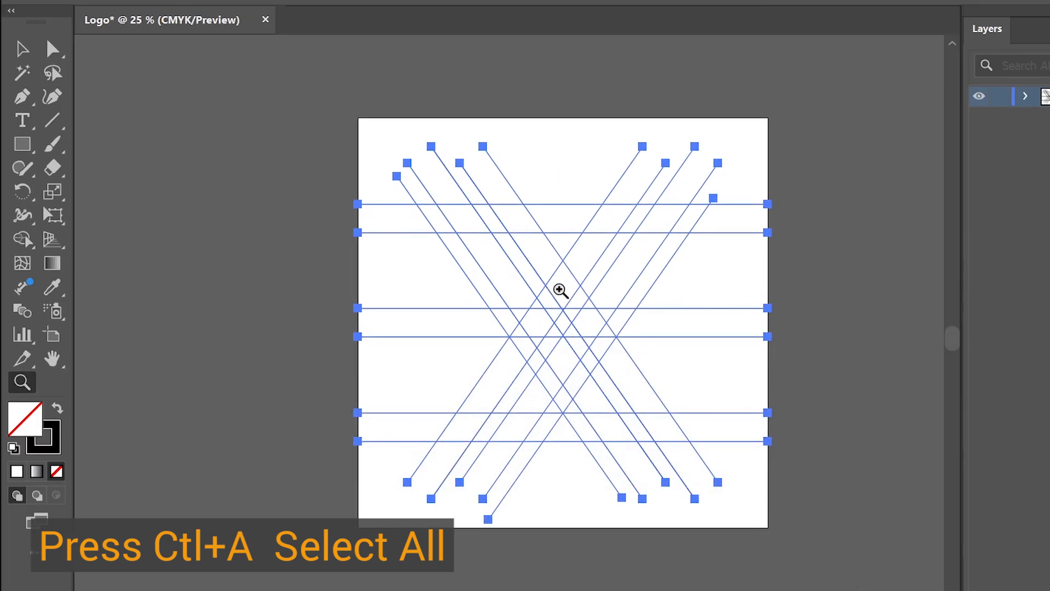
{"action": "left_click", "coordinate": [581, 348]}
{"action": "left_click_drag", "start_coordinate": [516, 359], "coordinate": [548, 357]}
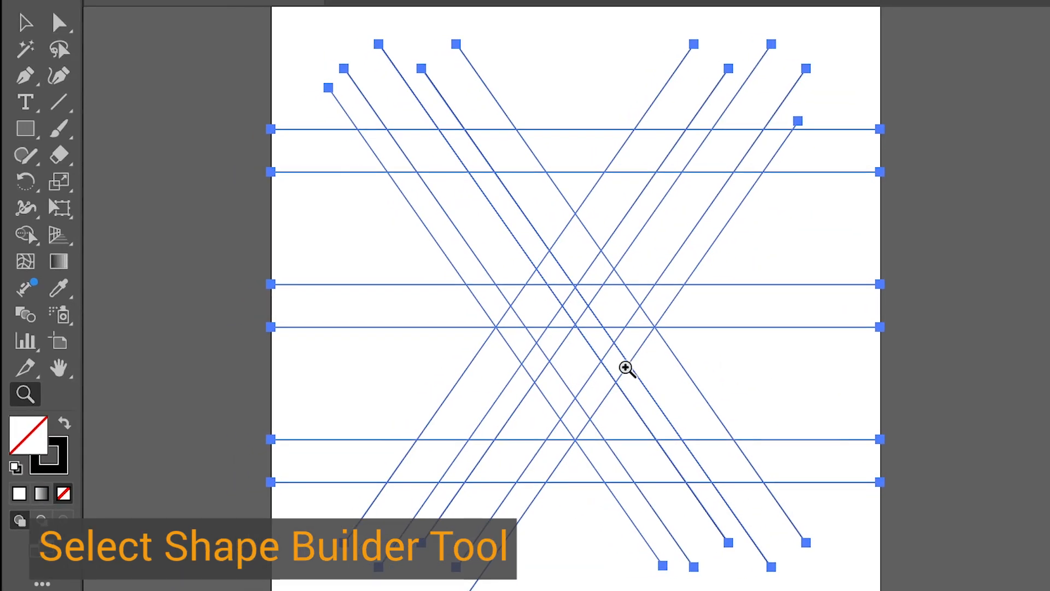
{"action": "left_click", "coordinate": [33, 239]}
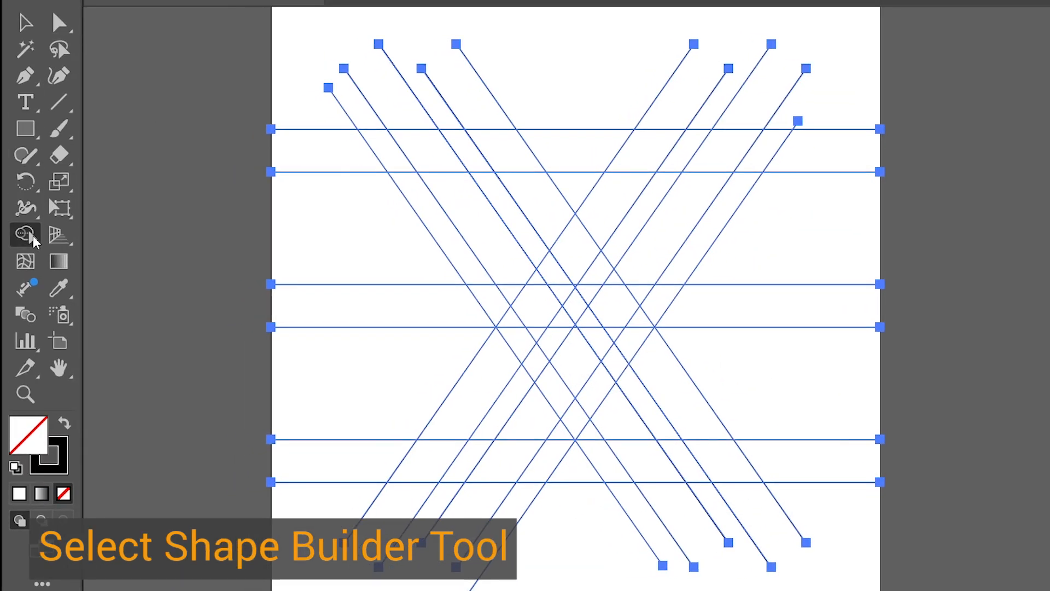
{"action": "mouse_move", "coordinate": [408, 238]}
{"action": "left_mouse_down"}
{"action": "mouse_move", "coordinate": [378, 189]}
{"action": "mouse_move", "coordinate": [325, 184]}
{"action": "mouse_move", "coordinate": [380, 288]}
{"action": "mouse_move", "coordinate": [395, 281]}
{"action": "mouse_move", "coordinate": [399, 318]}
{"action": "mouse_move", "coordinate": [412, 311]}
{"action": "mouse_move", "coordinate": [423, 337]}
{"action": "mouse_move", "coordinate": [455, 282]}
{"action": "mouse_move", "coordinate": [453, 316]}
{"action": "mouse_move", "coordinate": [471, 309]}
{"action": "mouse_move", "coordinate": [501, 375]}
{"action": "left_mouse_up"}
{"action": "mouse_move", "coordinate": [524, 417]}
{"action": "left_mouse_down"}
{"action": "mouse_move", "coordinate": [485, 417]}
{"action": "mouse_move", "coordinate": [457, 390]}
{"action": "left_mouse_up"}
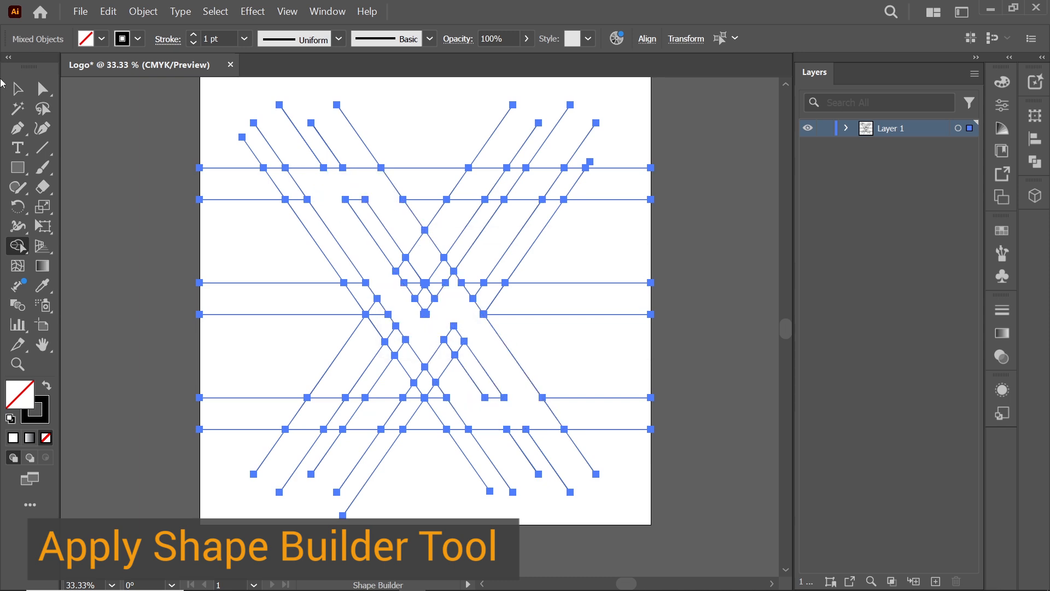
Fill the merged shape with black by swapping its fill and stroke colors
{"action": "left_click", "coordinate": [44, 89]}
{"action": "left_click", "coordinate": [76, 107]}
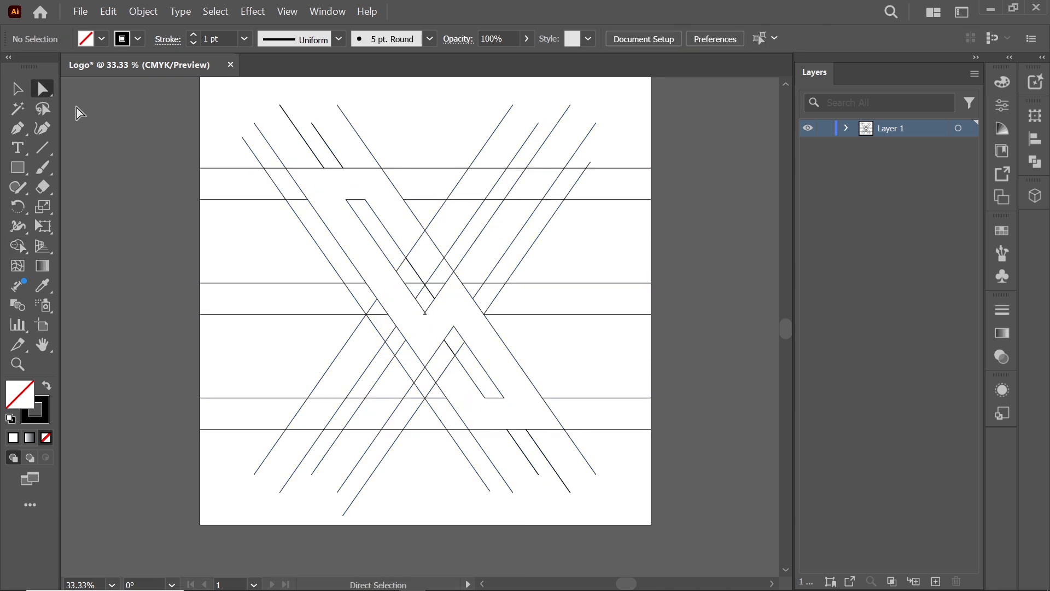
{"action": "left_click", "coordinate": [316, 209]}
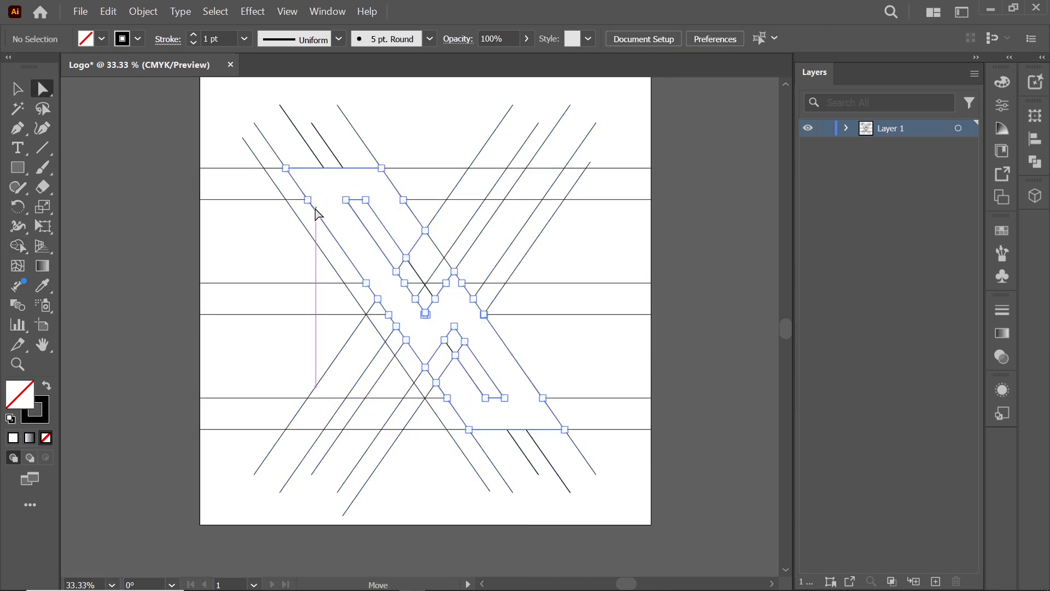
{"action": "left_click", "coordinate": [49, 386]}
{"action": "left_click", "coordinate": [250, 347]}
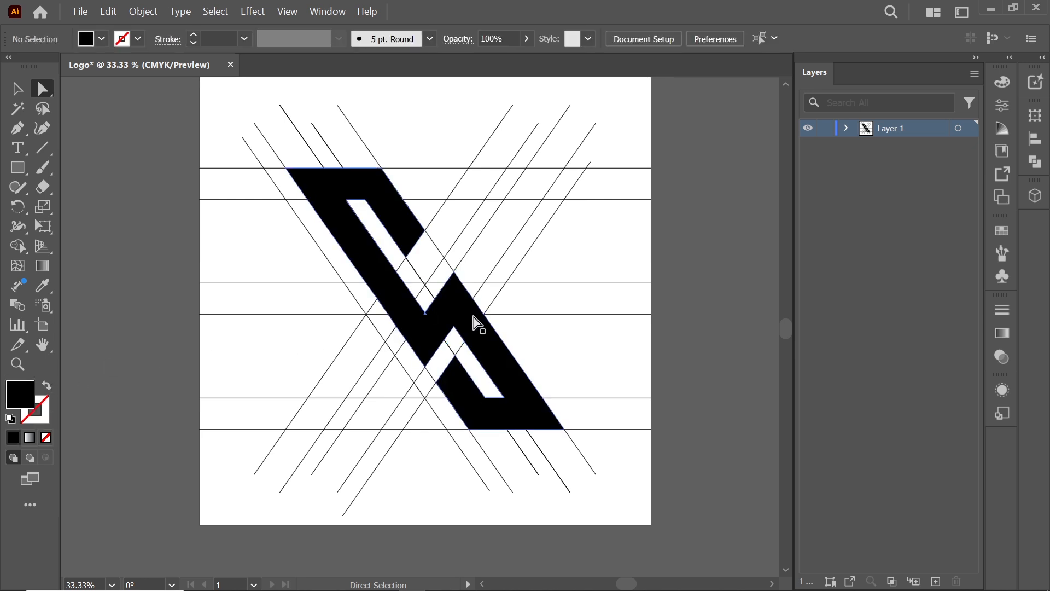
Select all and merge the remaining upper-right and lower-left arm regions of the X with Shape Builder
{"action": "key", "text": "ctrl+a"}
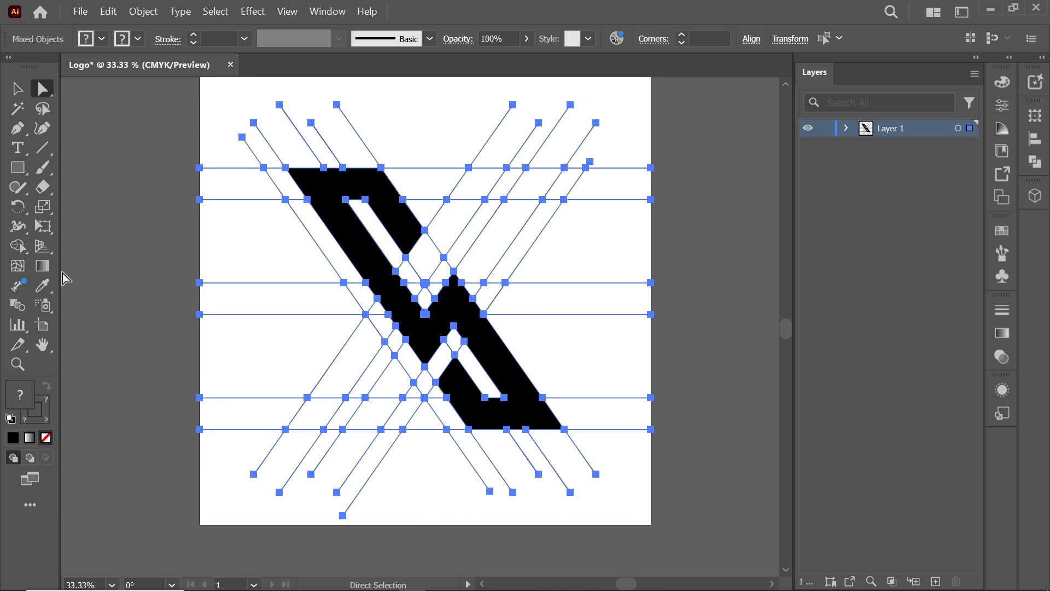
{"action": "left_click", "coordinate": [18, 245]}
{"action": "mouse_move", "coordinate": [445, 224]}
{"action": "left_mouse_down"}
{"action": "mouse_move", "coordinate": [476, 185]}
{"action": "mouse_move", "coordinate": [536, 181]}
{"action": "mouse_move", "coordinate": [518, 207]}
{"action": "left_mouse_up"}
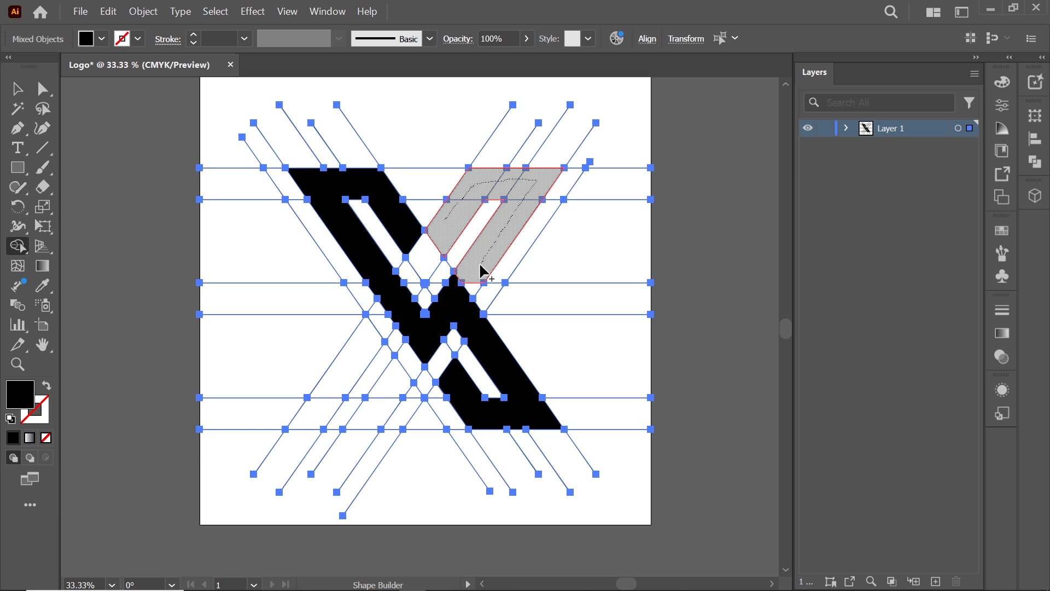
{"action": "left_click_drag", "start_coordinate": [475, 296], "coordinate": [476, 296]}
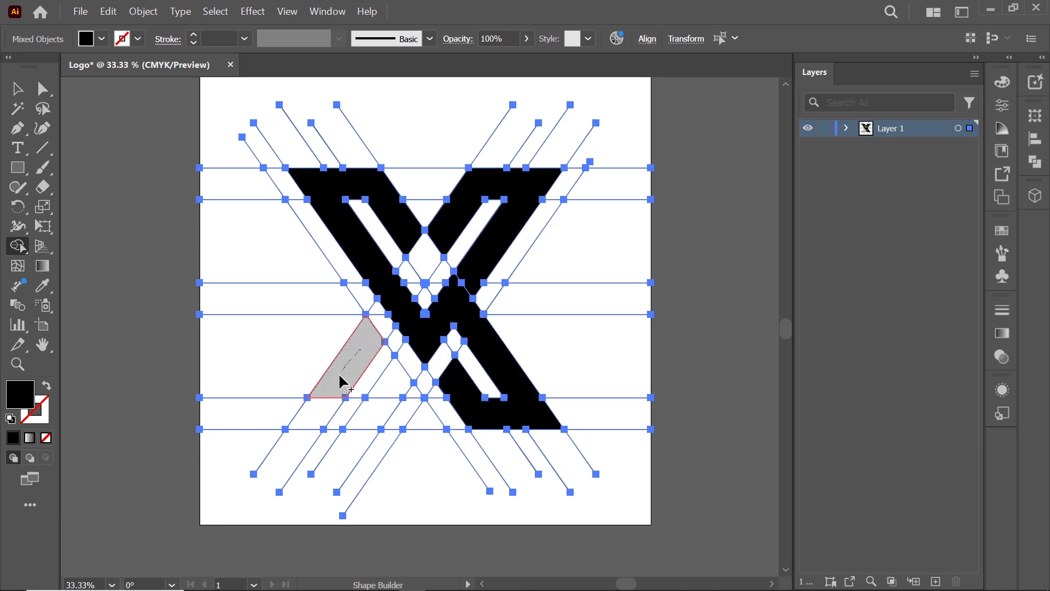
{"action": "mouse_move", "coordinate": [342, 381]}
{"action": "left_mouse_down"}
{"action": "mouse_move", "coordinate": [321, 408]}
{"action": "mouse_move", "coordinate": [348, 416]}
{"action": "mouse_move", "coordinate": [392, 384]}
{"action": "left_mouse_up"}
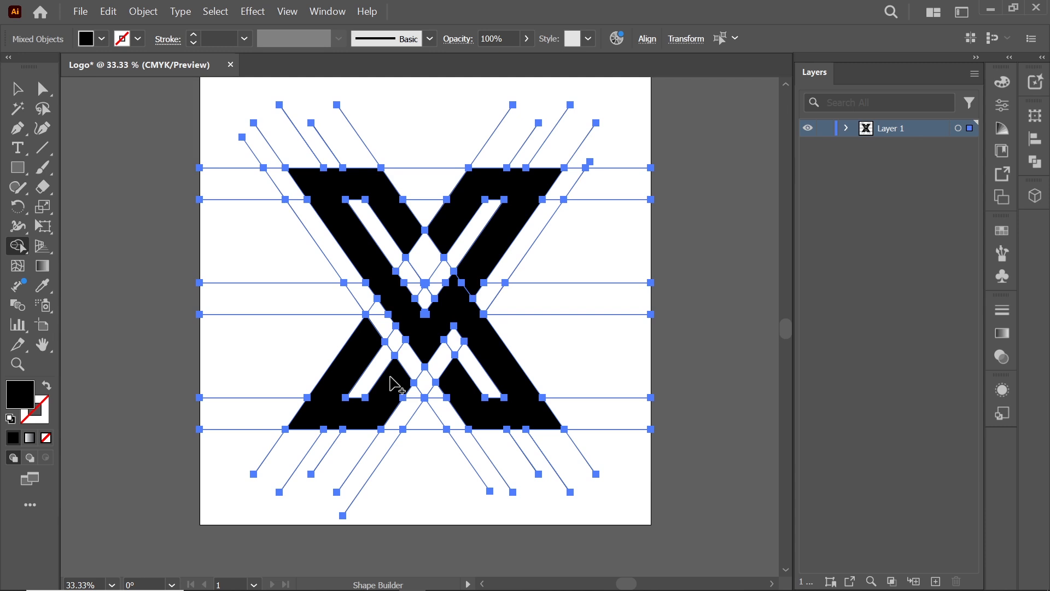
{"action": "key", "text": "a"}
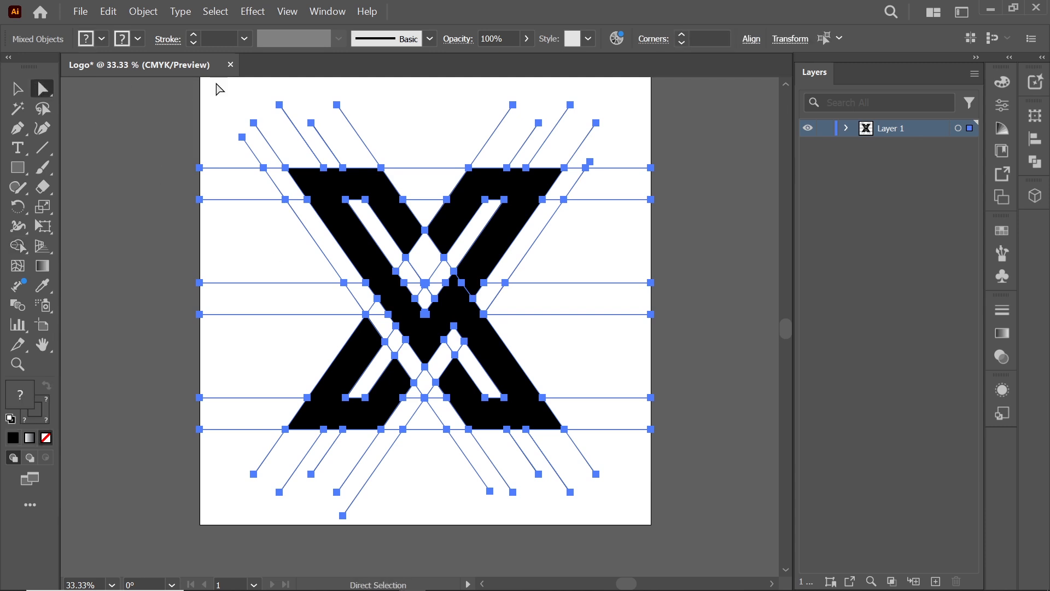
{"action": "left_click", "coordinate": [231, 87]}
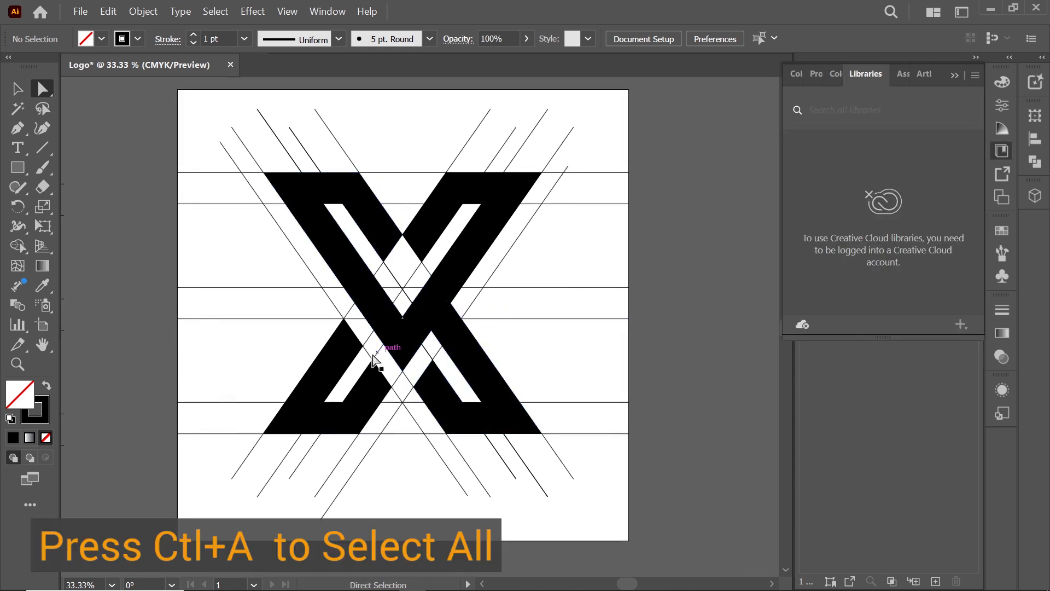
Merge the small gap region beside the lower-left arm into that arm with Shape Builder
{"action": "left_click", "coordinate": [351, 360]}
{"action": "left_click", "coordinate": [462, 335]}
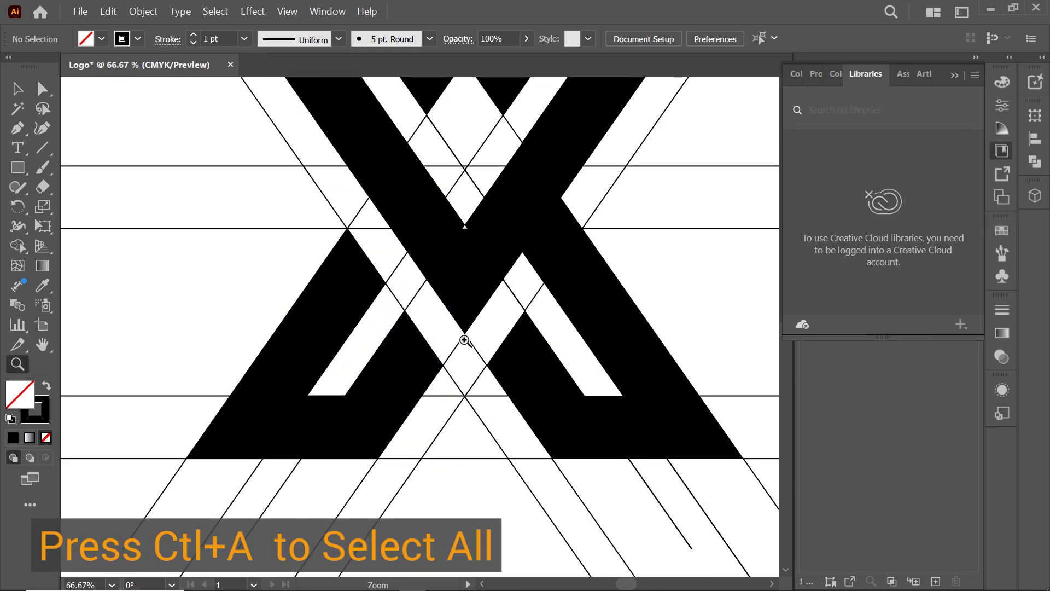
{"action": "key", "text": "ctrl+a"}
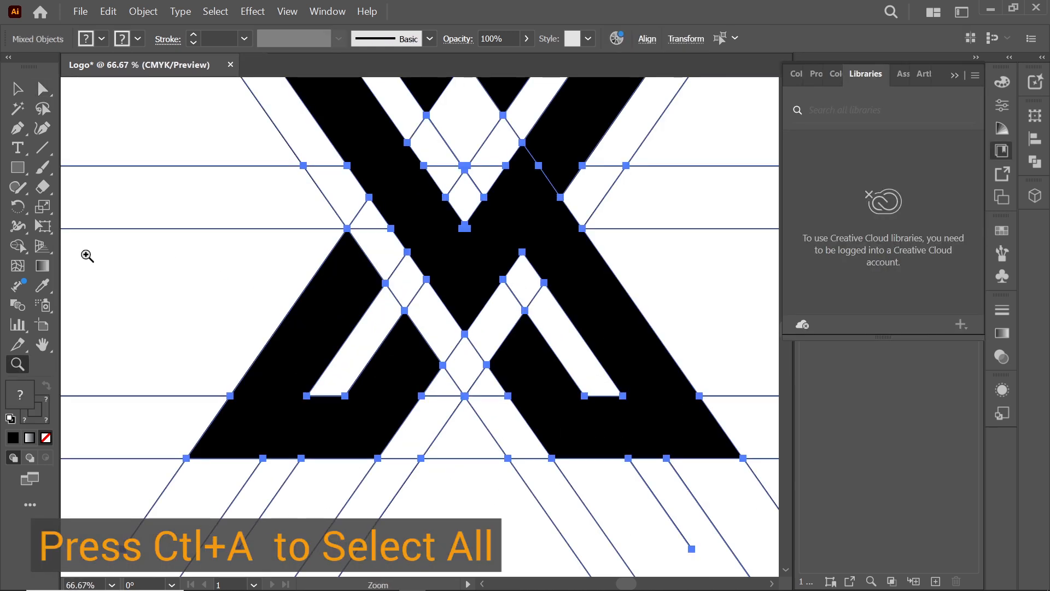
{"action": "left_click", "coordinate": [18, 246]}
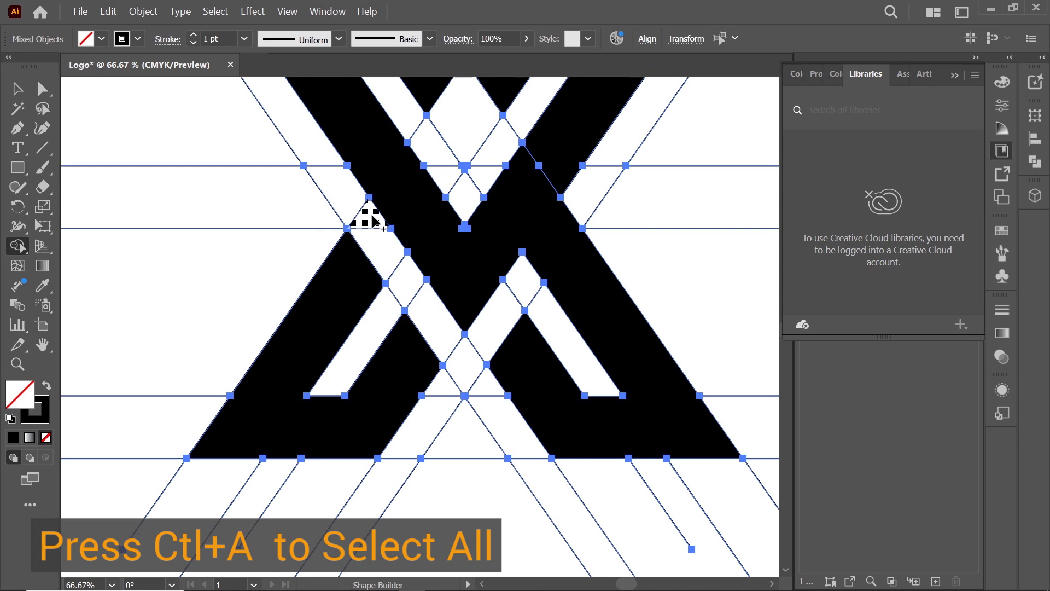
{"action": "mouse_move", "coordinate": [371, 216]}
{"action": "left_mouse_down"}
{"action": "mouse_move", "coordinate": [366, 256]}
{"action": "mouse_move", "coordinate": [352, 266]}
{"action": "left_mouse_up"}
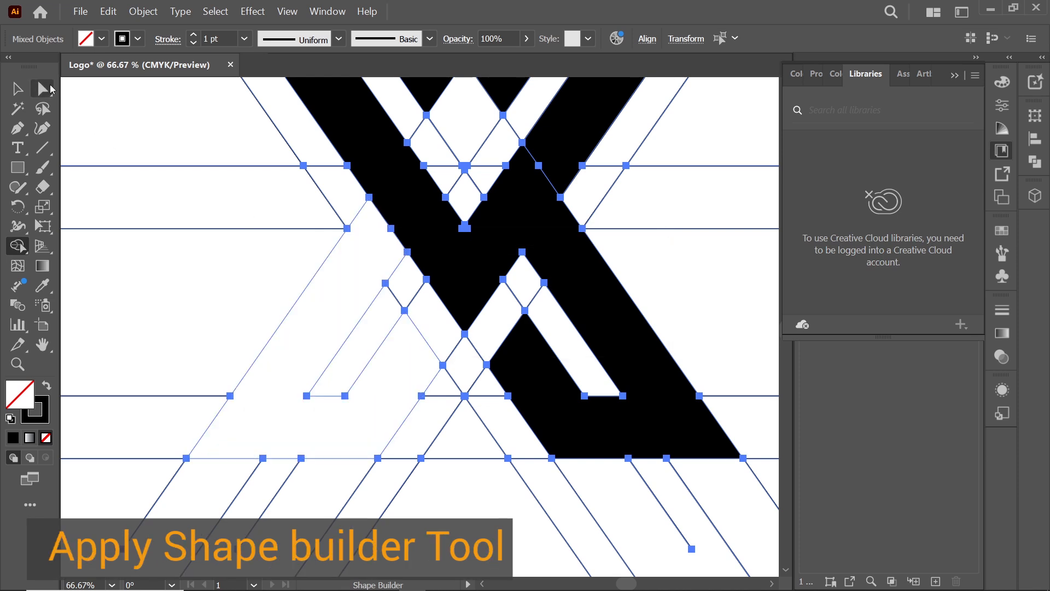
{"action": "left_click", "coordinate": [49, 85]}
{"action": "left_click", "coordinate": [71, 99]}
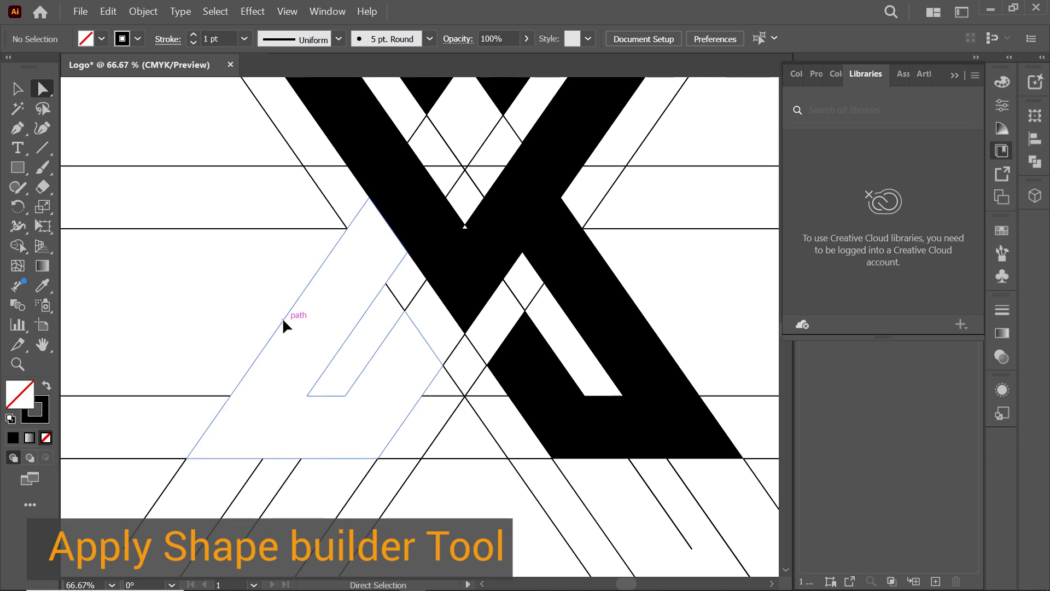
Give the lower-left arm the black fill by sampling the filled shape with the Eyedropper
{"action": "left_click", "coordinate": [283, 321]}
{"action": "left_click", "coordinate": [43, 285]}
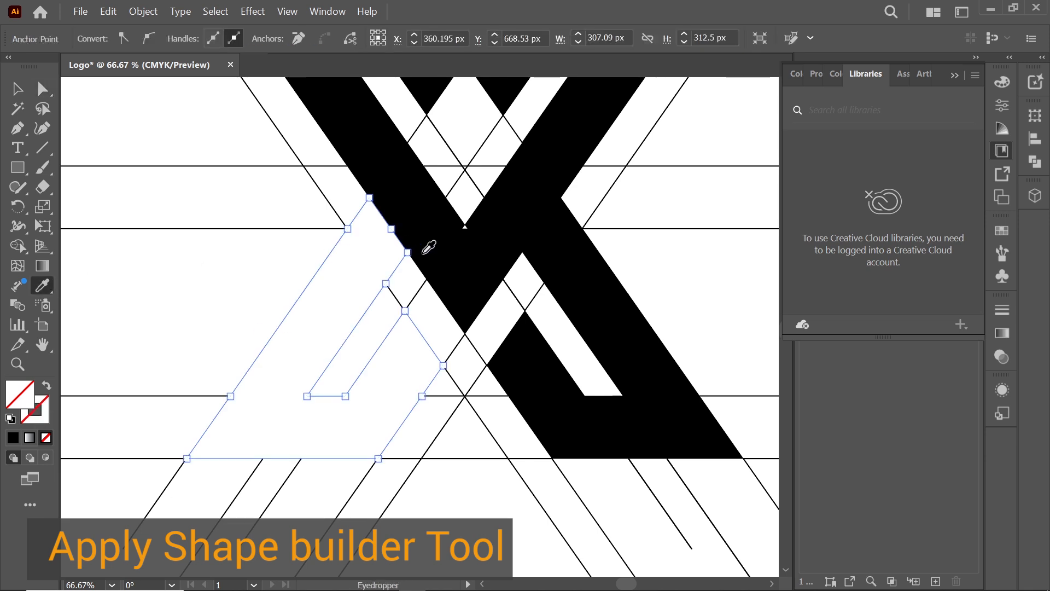
{"action": "left_click", "coordinate": [438, 243]}
{"action": "left_click", "coordinate": [41, 84]}
{"action": "left_click", "coordinate": [159, 136]}
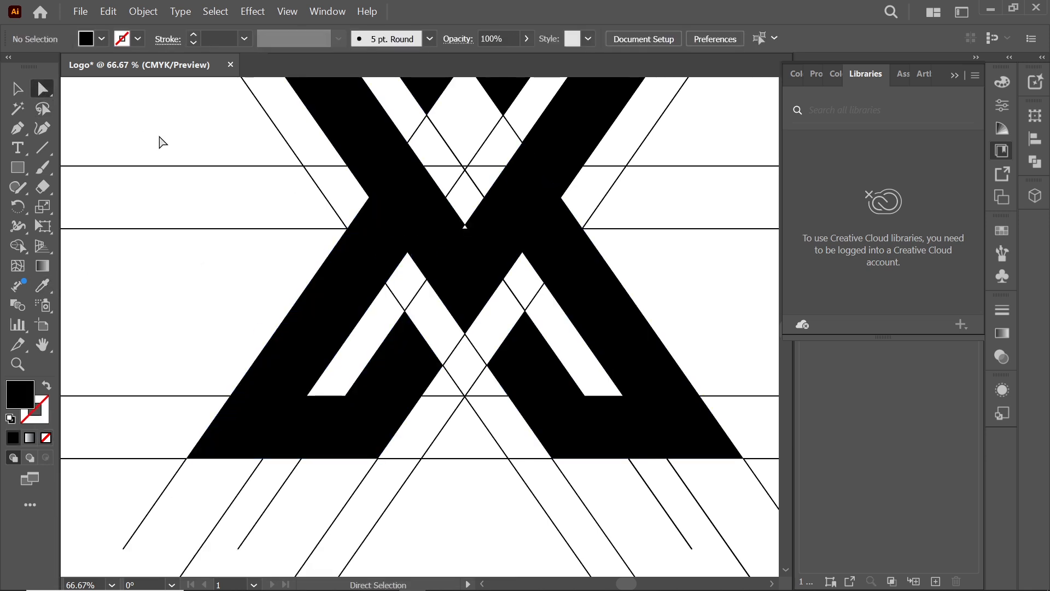
Merge the tiny triangle notch at the X's center into the shape with Shape Builder
{"action": "key", "text": "z"}
{"action": "left_click", "coordinate": [480, 217]}
{"action": "left_click", "coordinate": [446, 318]}
{"action": "left_click", "coordinate": [339, 368]}
{"action": "key", "text": "ctrl+a"}
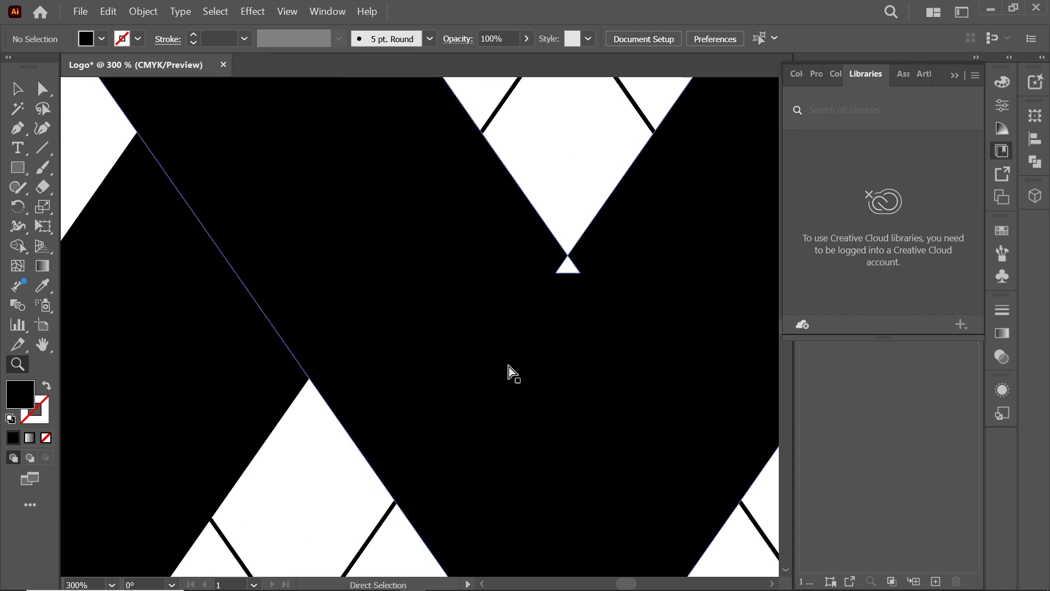
{"action": "left_click", "coordinate": [17, 246]}
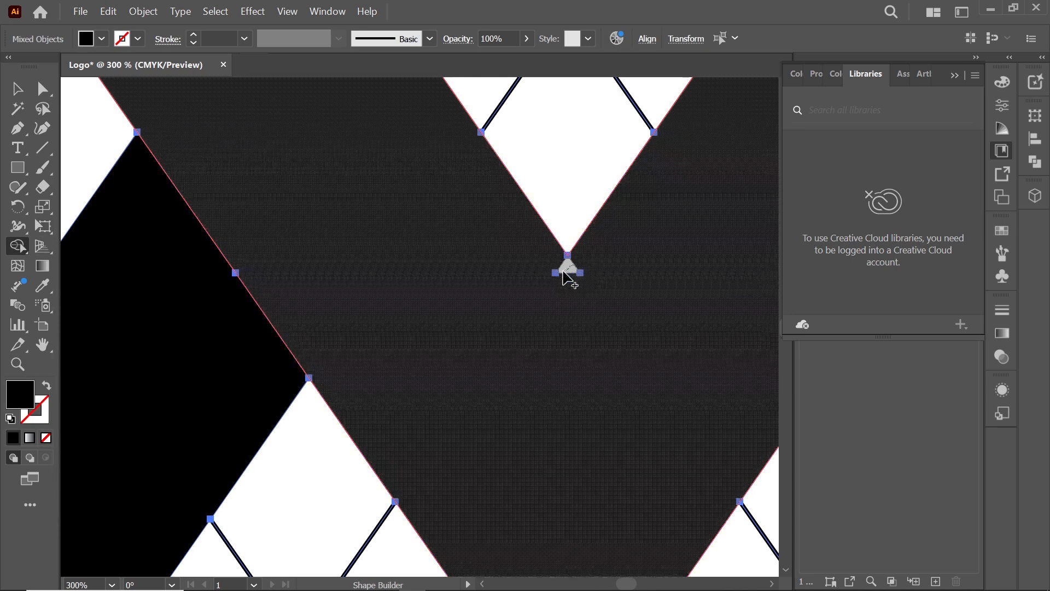
{"action": "left_click", "coordinate": [566, 280]}
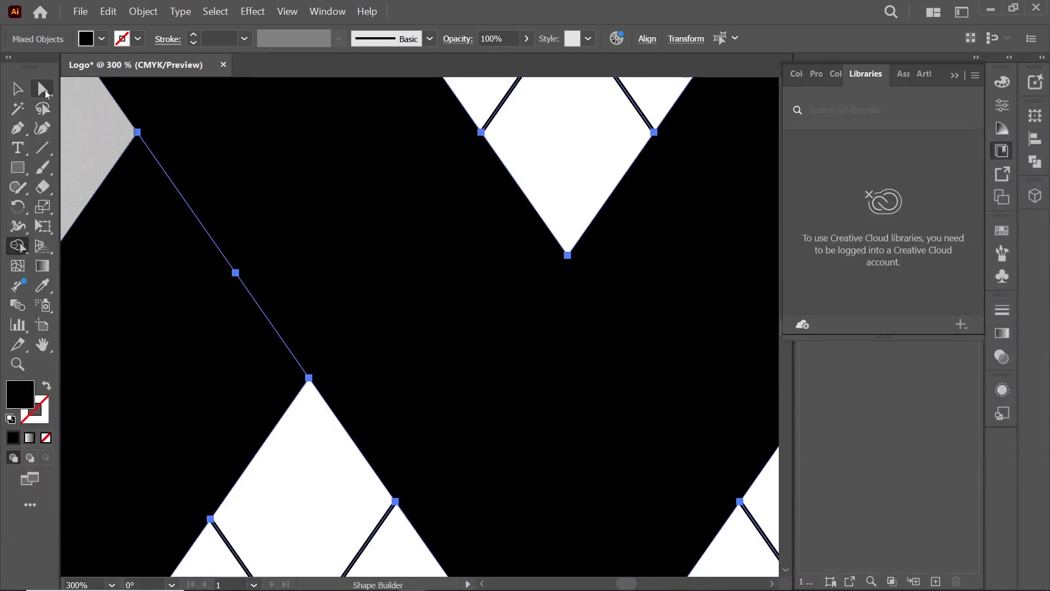
{"action": "left_click", "coordinate": [43, 88]}
{"action": "left_click", "coordinate": [106, 122]}
Delete the extra line segments below the X
{"action": "key", "text": "ctrl+0"}
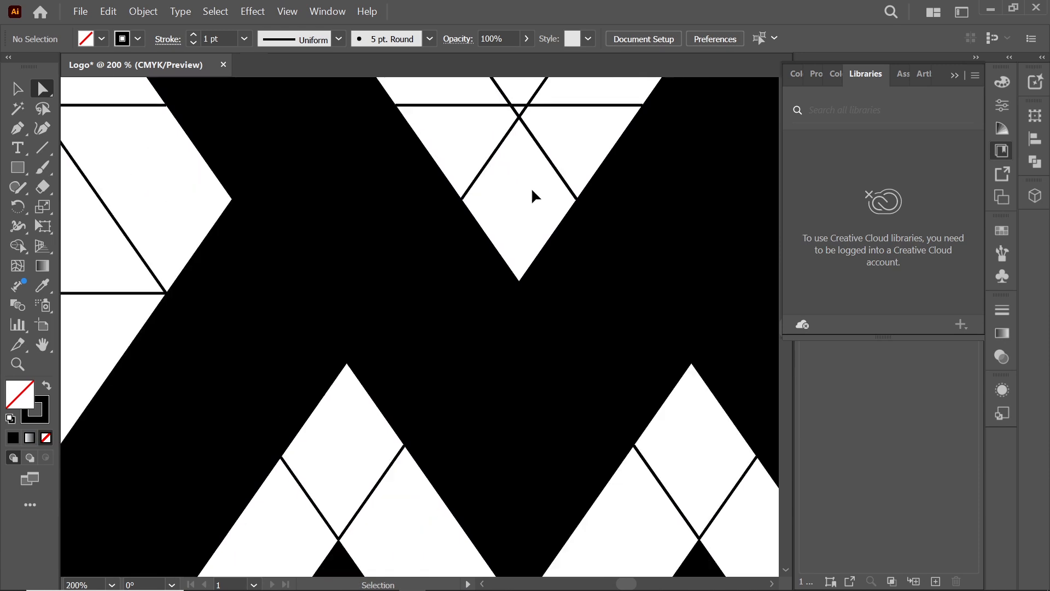
{"action": "left_click", "coordinate": [437, 240]}
{"action": "left_click", "coordinate": [438, 240]}
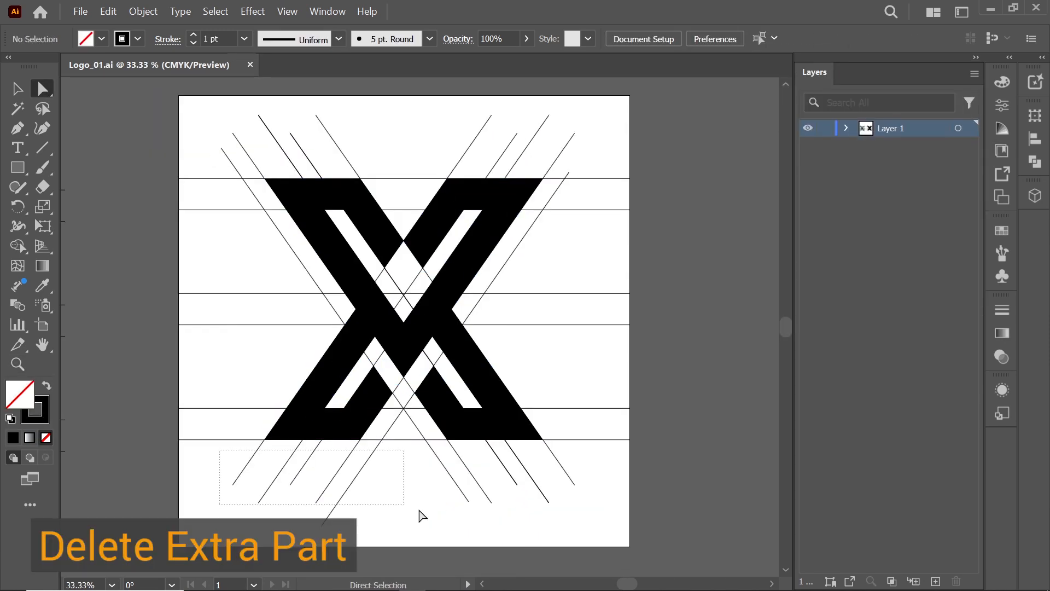
{"action": "left_click_drag", "start_coordinate": [215, 453], "coordinate": [621, 525]}
{"action": "key", "text": "Delete"}
Delete the extra lines above, to the right and to the left of the X
{"action": "left_click_drag", "start_coordinate": [589, 164], "coordinate": [673, 509]}
{"action": "left_click_drag", "start_coordinate": [432, 113], "coordinate": [583, 139]}
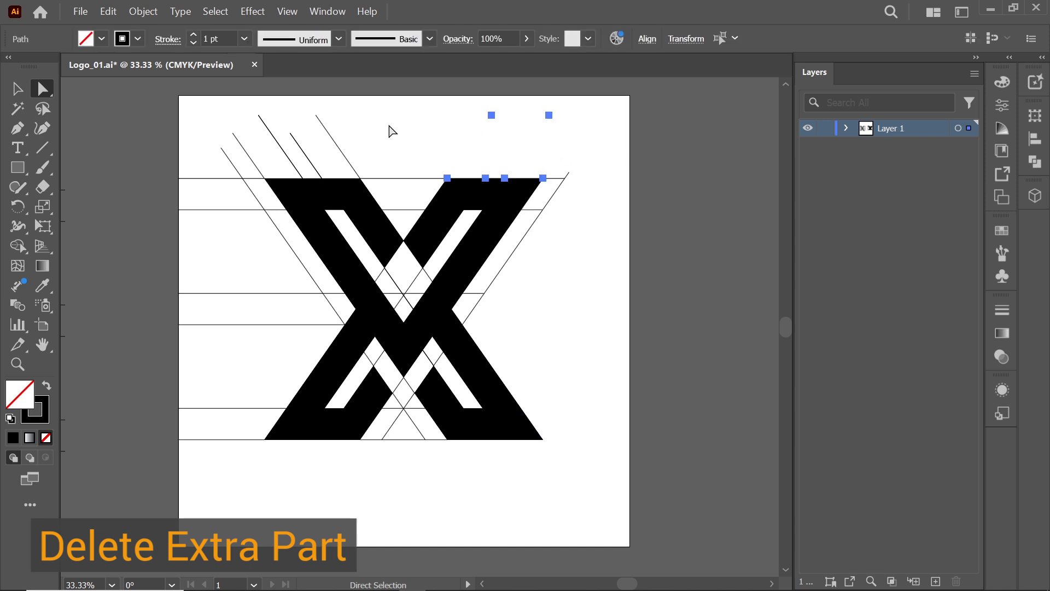
{"action": "key", "text": "Delete"}
{"action": "left_click_drag", "start_coordinate": [394, 127], "coordinate": [222, 485]}
{"action": "key", "text": "Delete"}
Delete the leftover line segments along the X's upper and right edges
{"action": "key", "text": "Delete"}
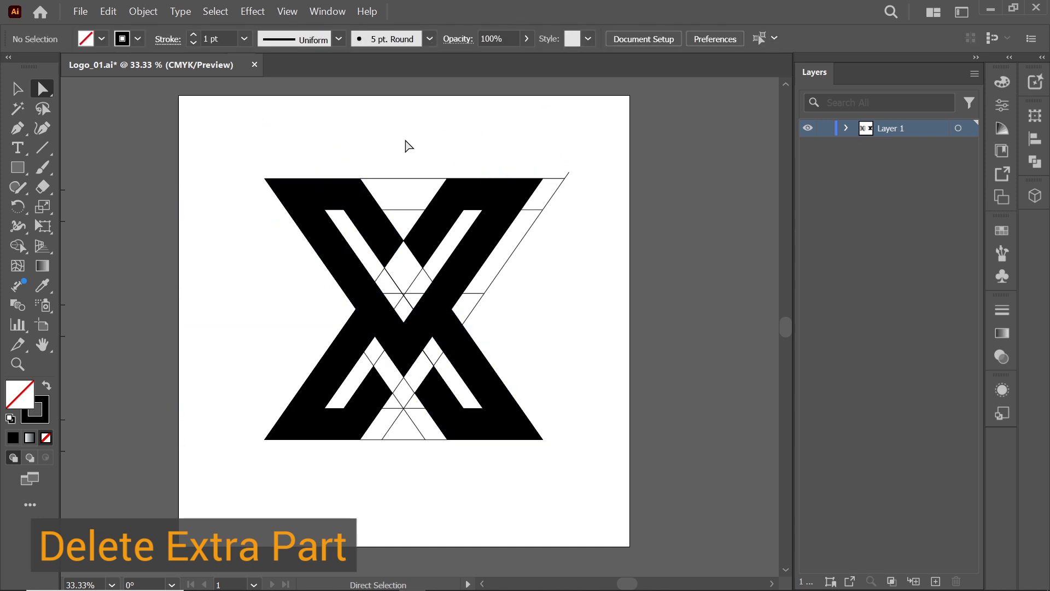
{"action": "left_click_drag", "start_coordinate": [405, 145], "coordinate": [422, 226]}
{"action": "key", "text": "Delete"}
{"action": "left_click_drag", "start_coordinate": [577, 167], "coordinate": [558, 211]}
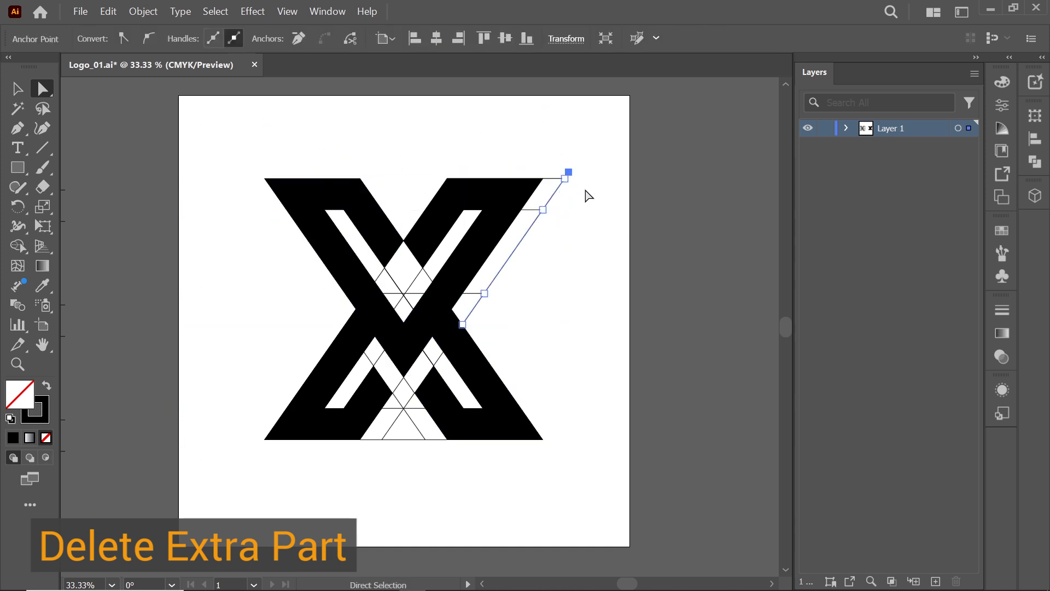
{"action": "left_click_drag", "start_coordinate": [580, 168], "coordinate": [522, 227]}
{"action": "key", "text": "Delete"}
Delete the stray line segments in the X's middle and lower gaps
{"action": "key", "text": "Delete"}
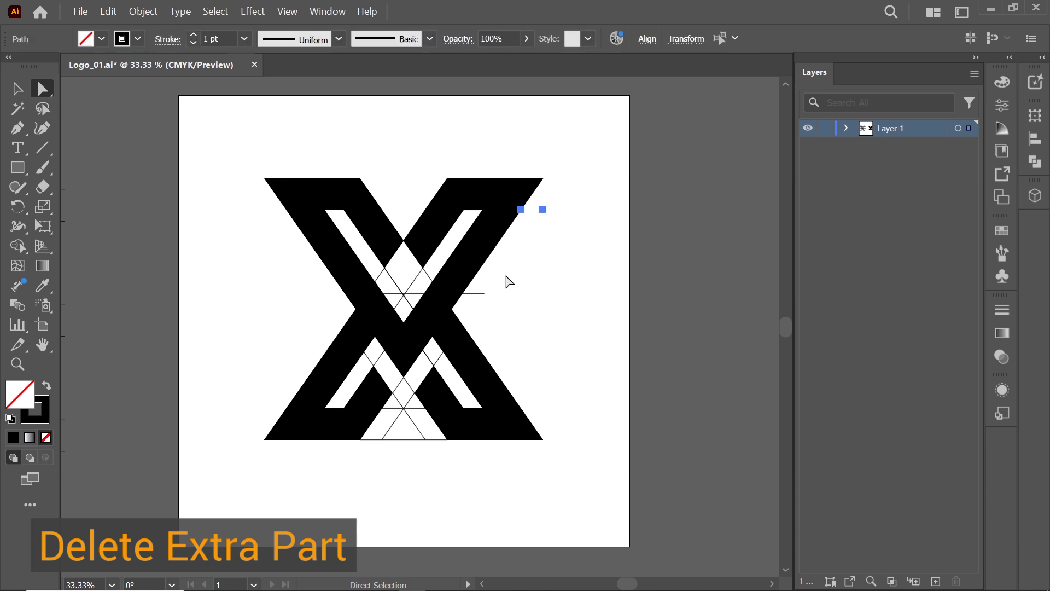
{"action": "key", "text": "Delete"}
{"action": "left_click_drag", "start_coordinate": [503, 284], "coordinate": [460, 302]}
{"action": "key", "text": "Delete"}
{"action": "left_click_drag", "start_coordinate": [394, 459], "coordinate": [411, 404]}
{"action": "key", "text": "Delete"}
{"action": "key", "text": "Delete"}
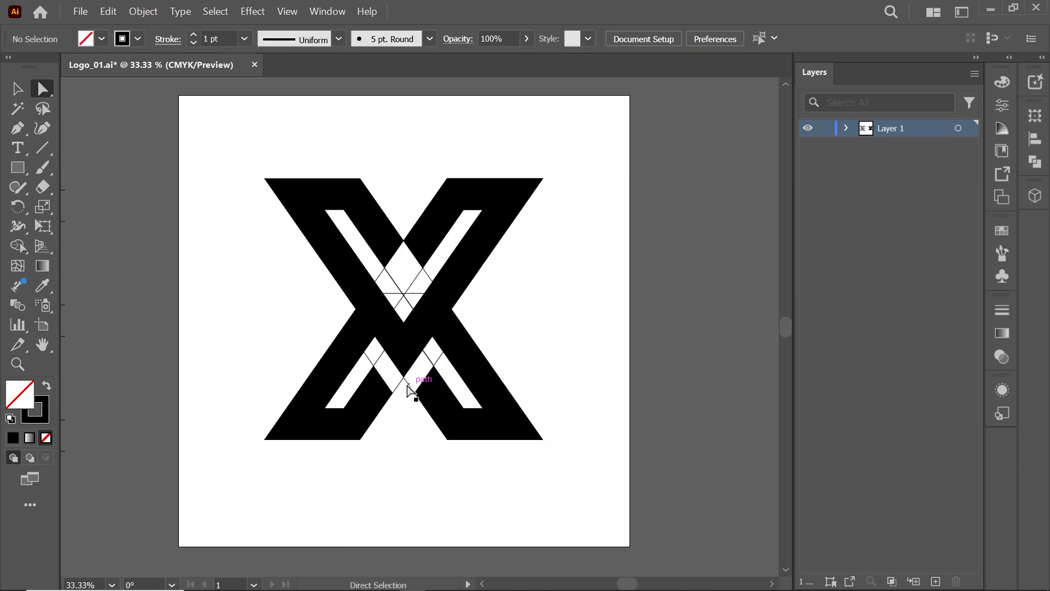
Delete the remaining line segments inside the X's lower gap
{"action": "left_click", "coordinate": [409, 385]}
{"action": "left_click", "coordinate": [429, 360], "text": "shift"}
{"action": "left_click", "coordinate": [437, 361], "text": "shift"}
{"action": "left_click", "coordinate": [378, 359], "text": "shift"}
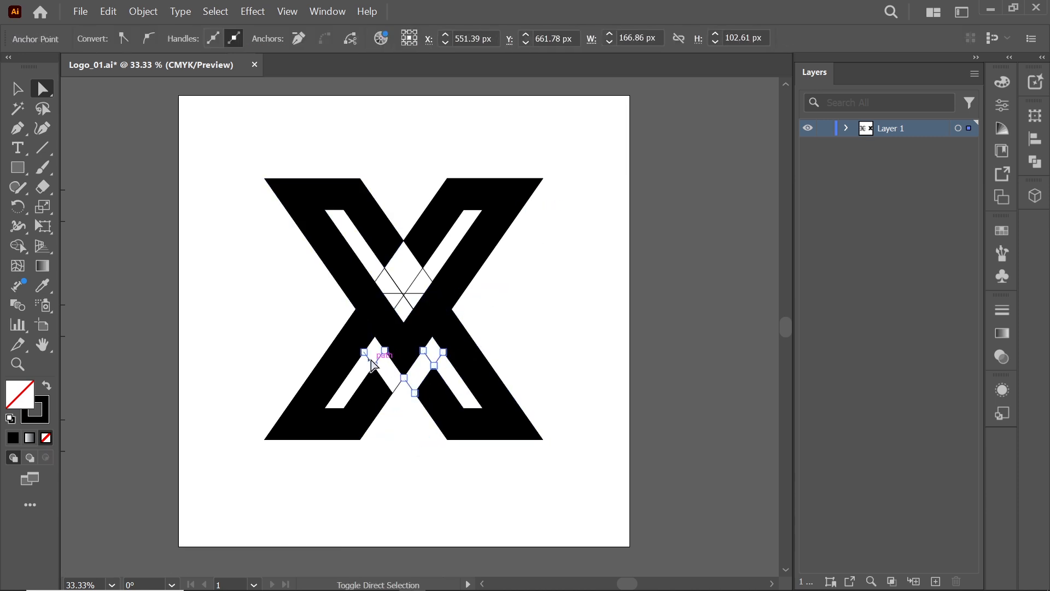
{"action": "left_click", "coordinate": [368, 358], "text": "shift"}
{"action": "left_click", "coordinate": [397, 387], "text": "shift"}
{"action": "key", "text": "Delete"}
{"action": "left_click", "coordinate": [428, 359]}
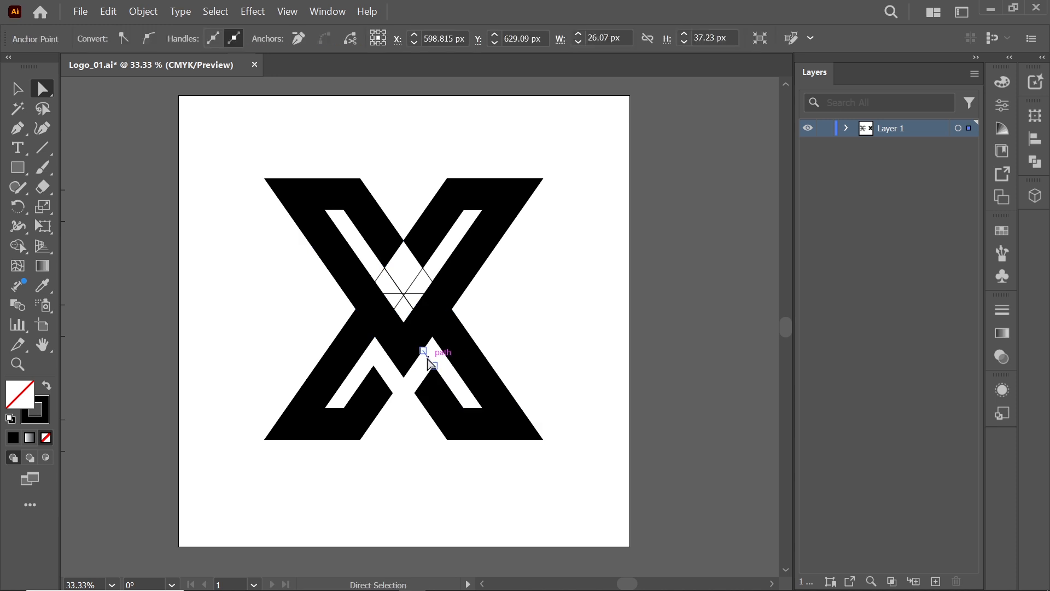
{"action": "key", "text": "Delete"}
Delete the leftover lines inside the diamond-shaped gap at the X's upper centre
{"action": "left_click_drag", "start_coordinate": [407, 294], "coordinate": [408, 302]}
{"action": "left_click", "coordinate": [410, 271]}
{"action": "key", "text": "Delete"}
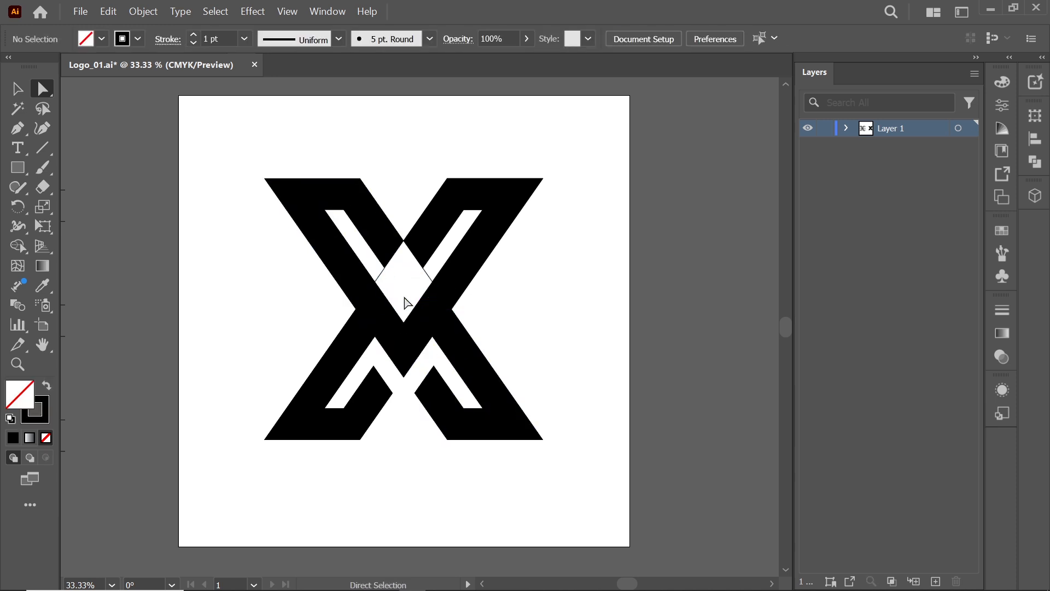
{"action": "left_click", "coordinate": [380, 276]}
{"action": "left_click", "coordinate": [427, 275], "text": "shift"}
{"action": "key", "text": "Delete"}
Round the inner corner of the notch at the X's lower centre to about 56 px
{"action": "left_click", "coordinate": [403, 362]}
{"action": "left_click", "coordinate": [404, 363]}
{"action": "left_click_drag", "start_coordinate": [404, 363], "coordinate": [404, 338]}
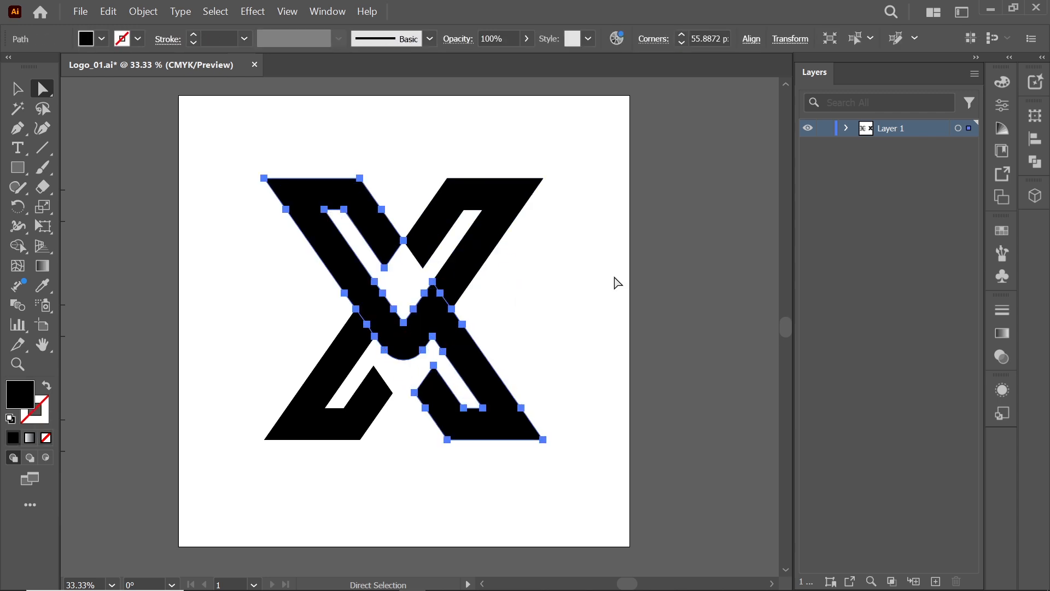
{"action": "left_click", "coordinate": [614, 280]}
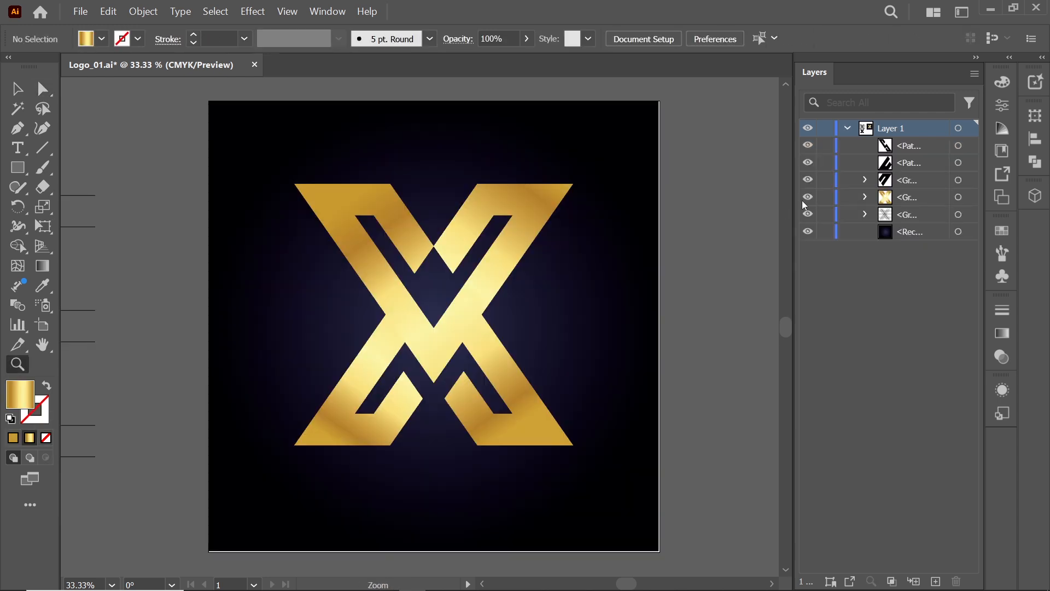
Reverse the gold gradient on the X's upper-left arm
{"action": "left_click", "coordinate": [849, 129]}
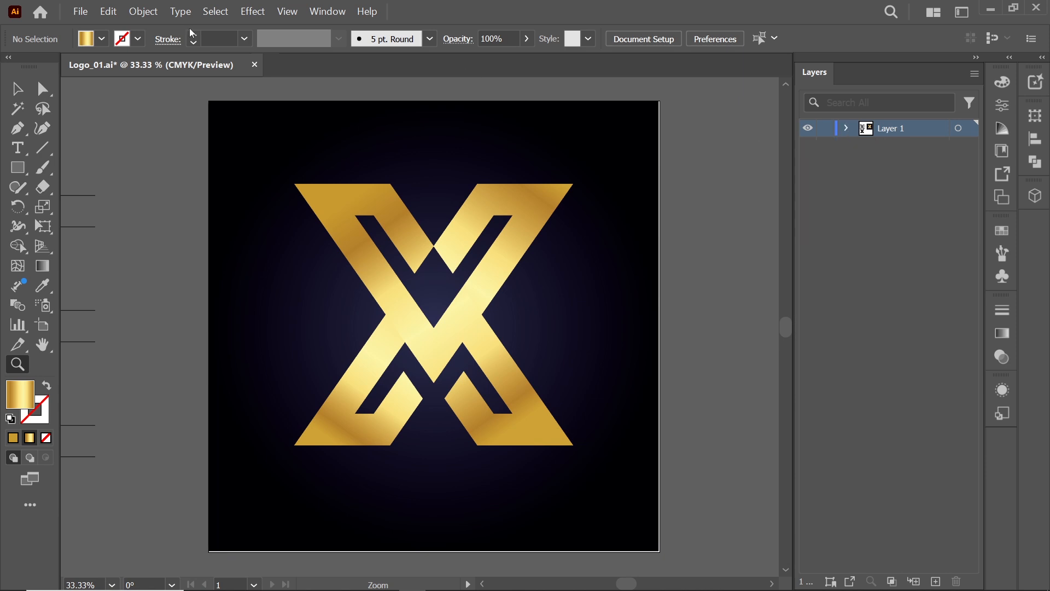
{"action": "left_click", "coordinate": [43, 89]}
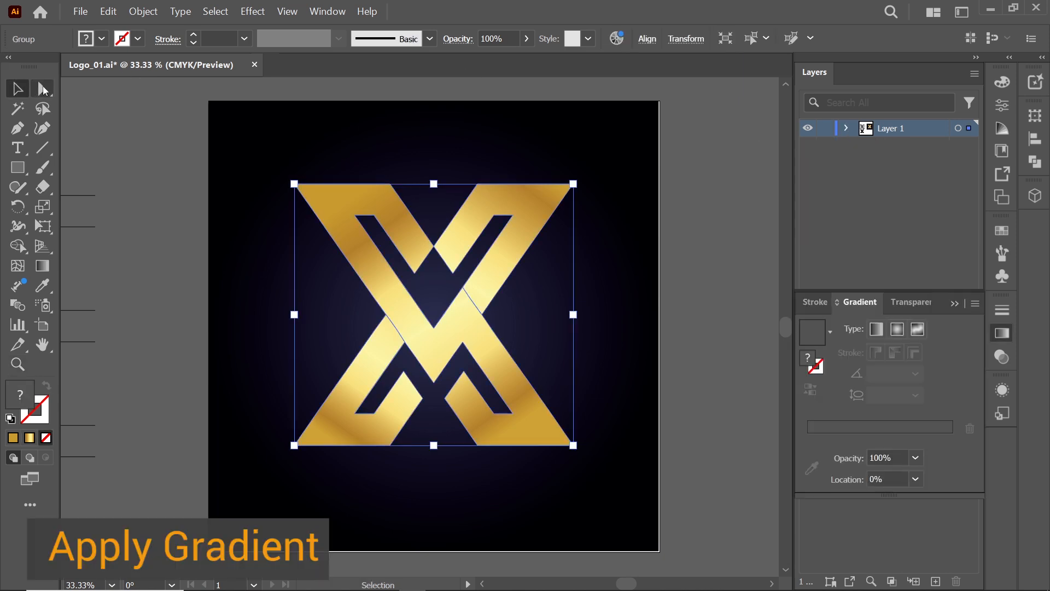
{"action": "left_click", "coordinate": [106, 107]}
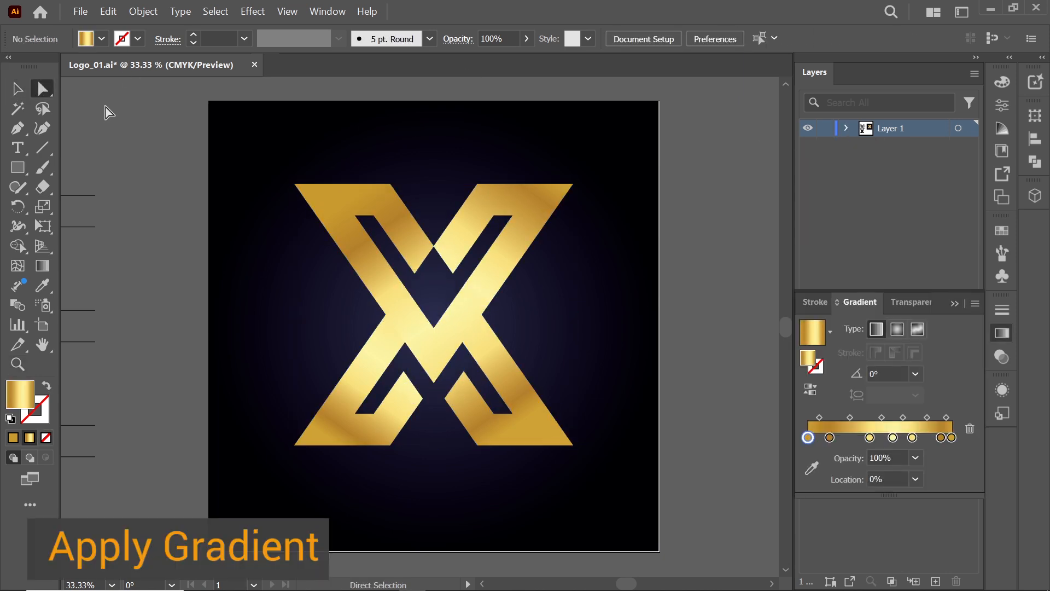
{"action": "left_click", "coordinate": [358, 208]}
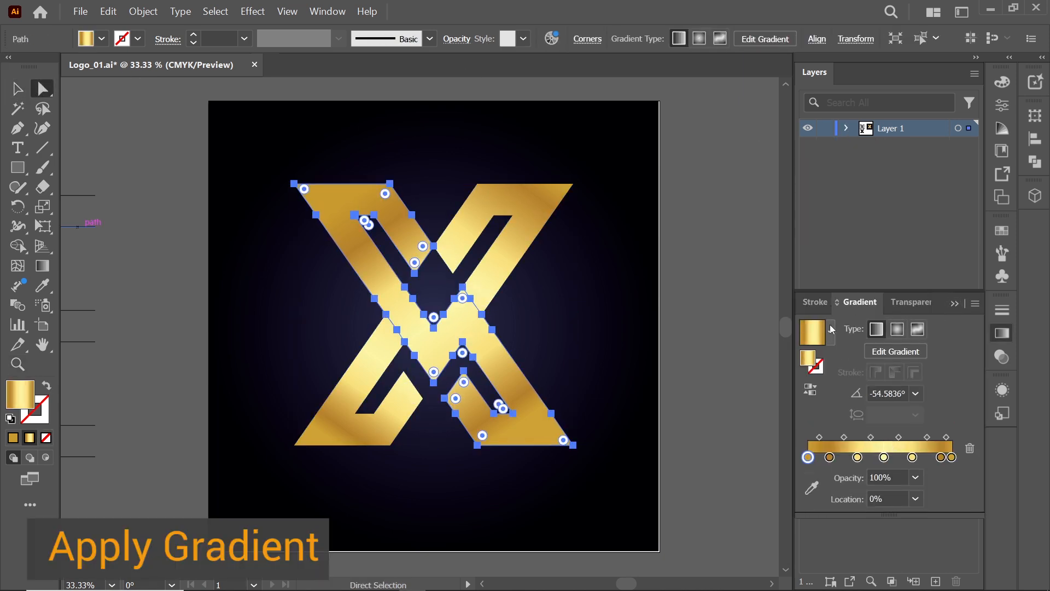
{"action": "left_click", "coordinate": [811, 391]}
{"action": "left_click", "coordinate": [812, 396]}
{"action": "left_click", "coordinate": [681, 356]}
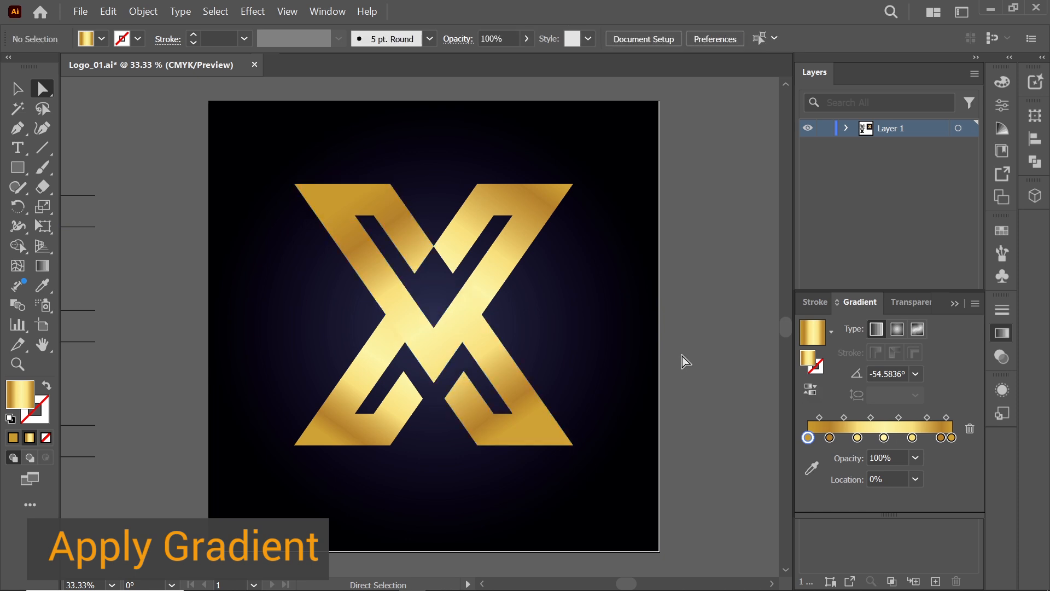
Reverse the gold gradient on the X's upper-right arm
{"action": "left_click", "coordinate": [549, 212]}
{"action": "left_click", "coordinate": [813, 394]}
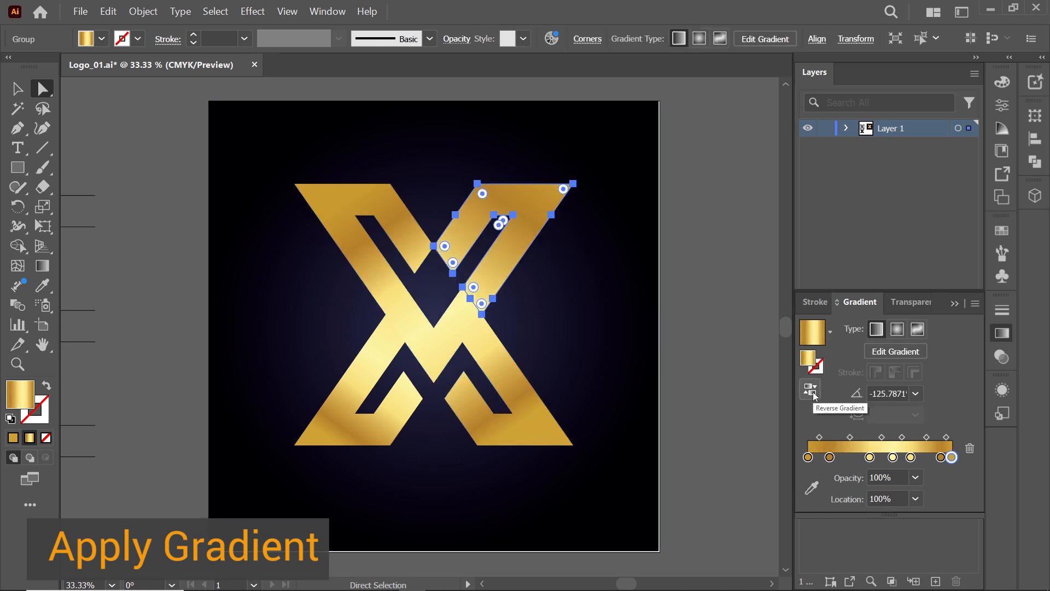
{"action": "left_click", "coordinate": [813, 394]}
{"action": "left_click", "coordinate": [720, 336]}
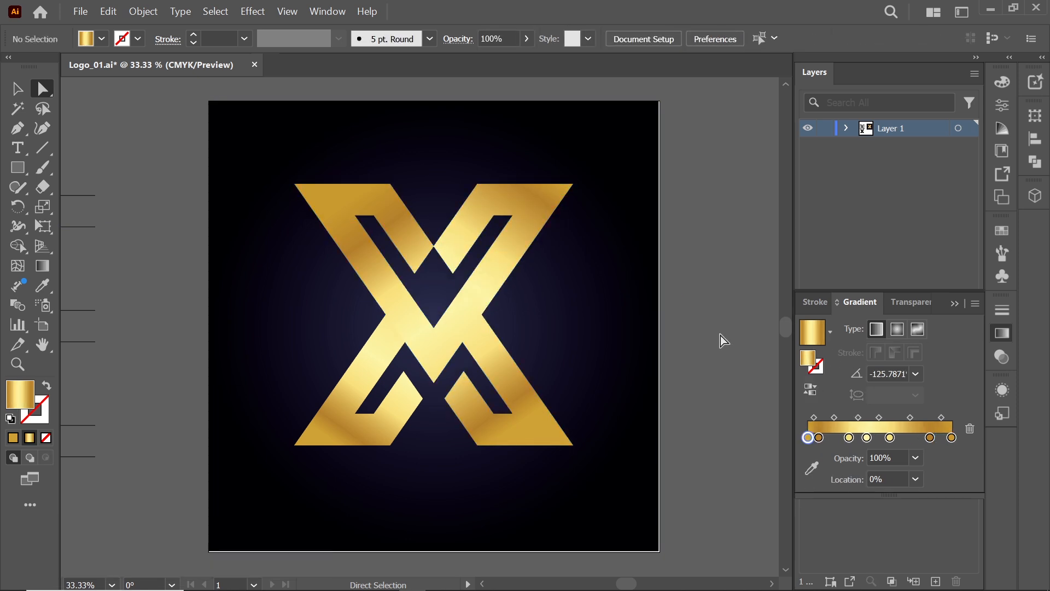